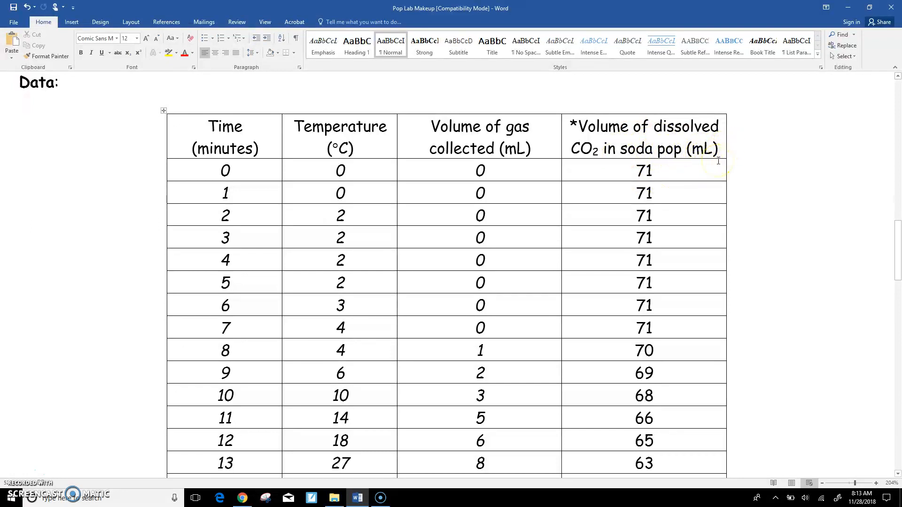
Copy the temperature values for minutes 0 to 25 from the lab's data table
left_click_drag(897, 256, 887, 316)
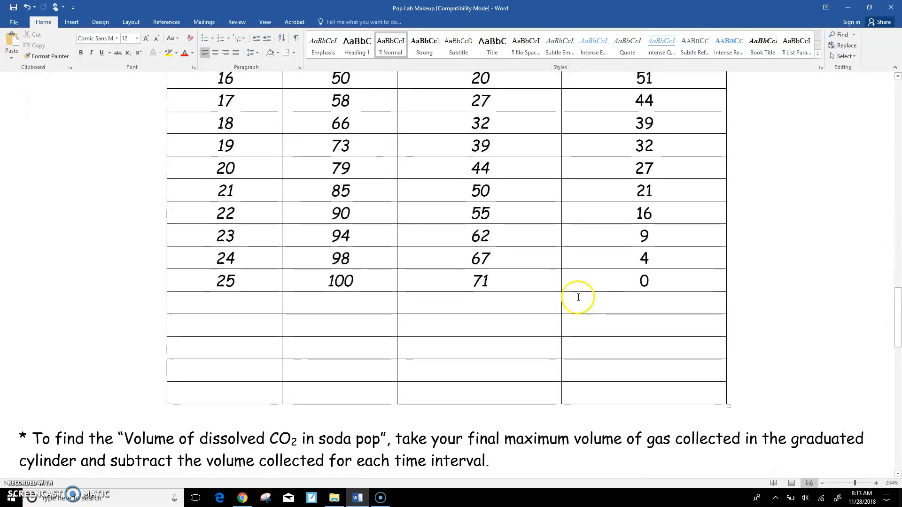
left_click_drag(898, 327, 897, 254)
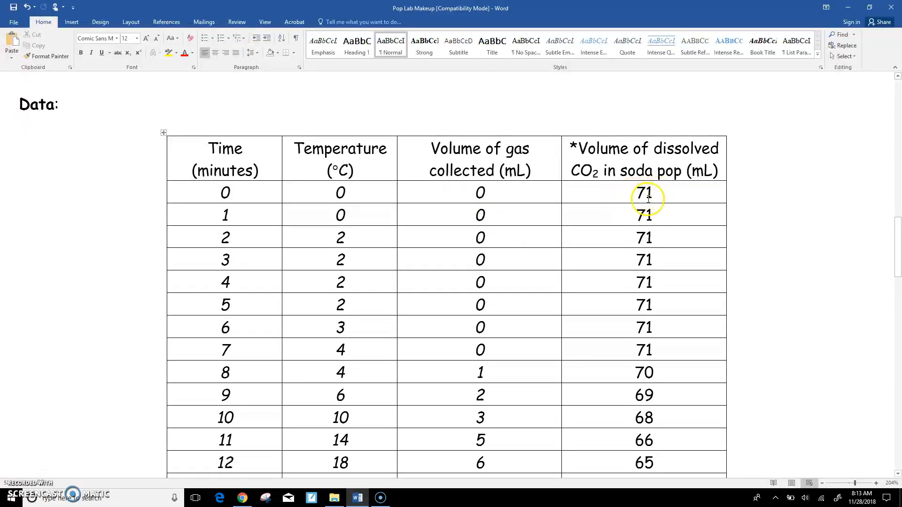
mouse_move(898, 223)
left_mouse_down()
mouse_move(896, 300)
mouse_move(897, 221)
mouse_move(898, 233)
left_mouse_up()
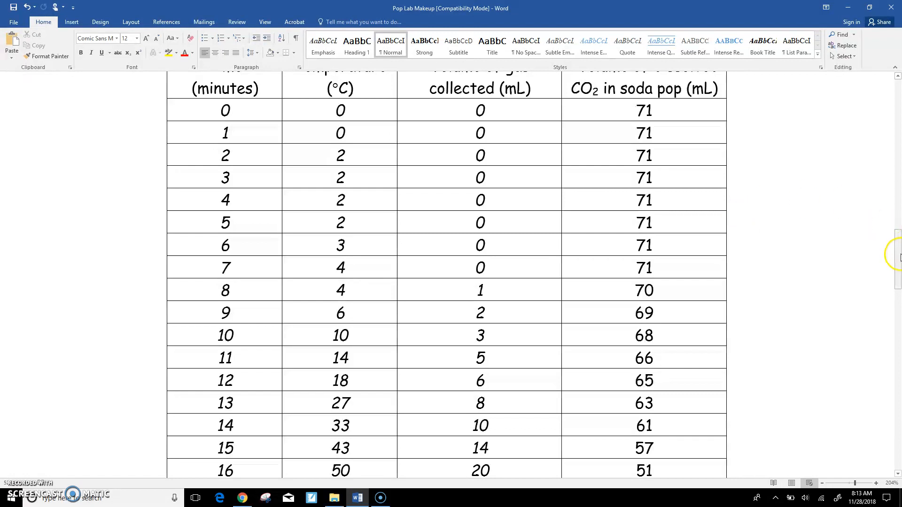
left_click_drag(898, 256, 898, 247)
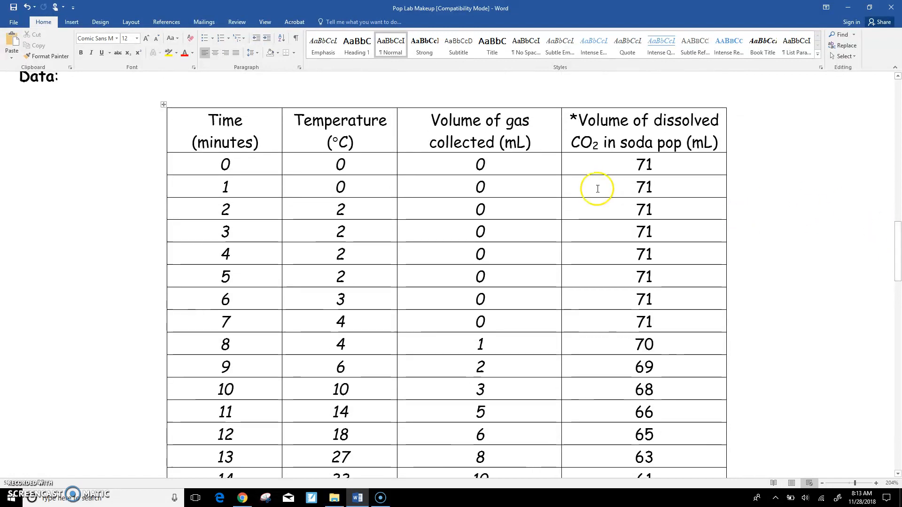
left_click_drag(297, 169, 336, 209)
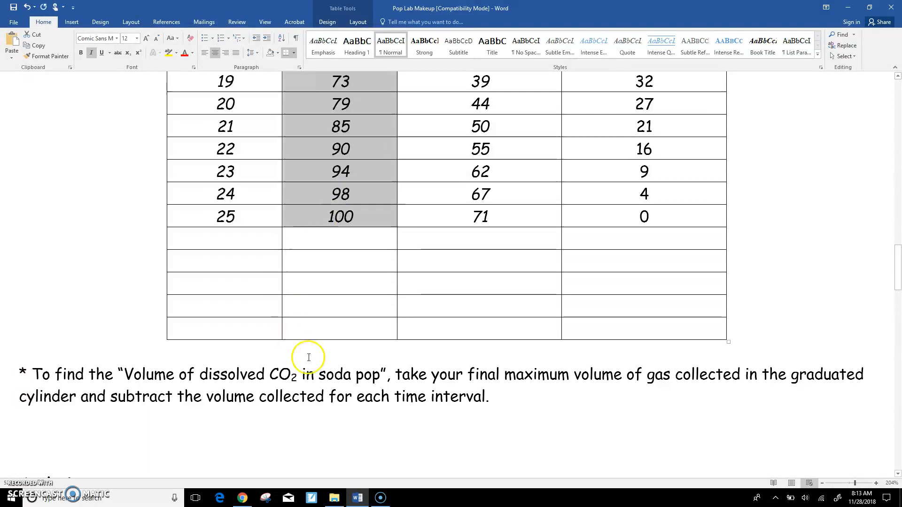
Switch to Google Sheets, enter the header "Temp (C)" in A1 and paste the copied temperatures starting at A2
left_click(242, 497)
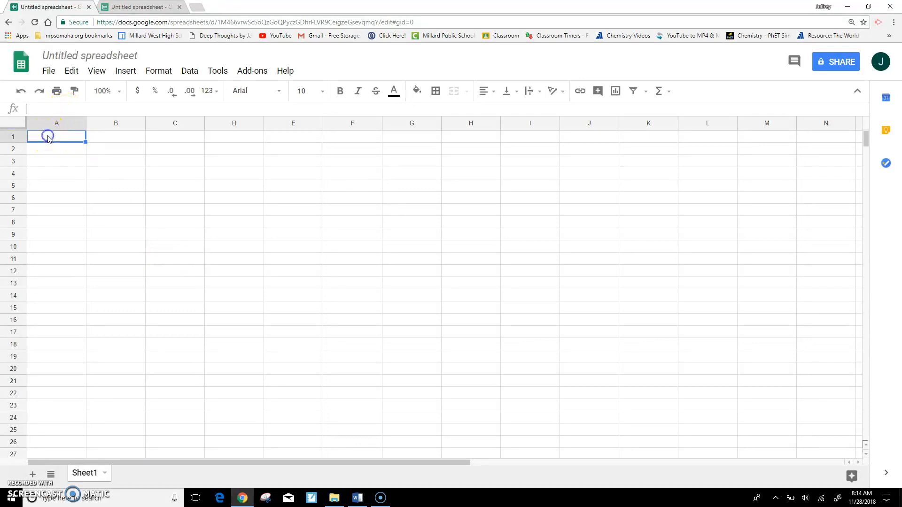
type("Temp (C")
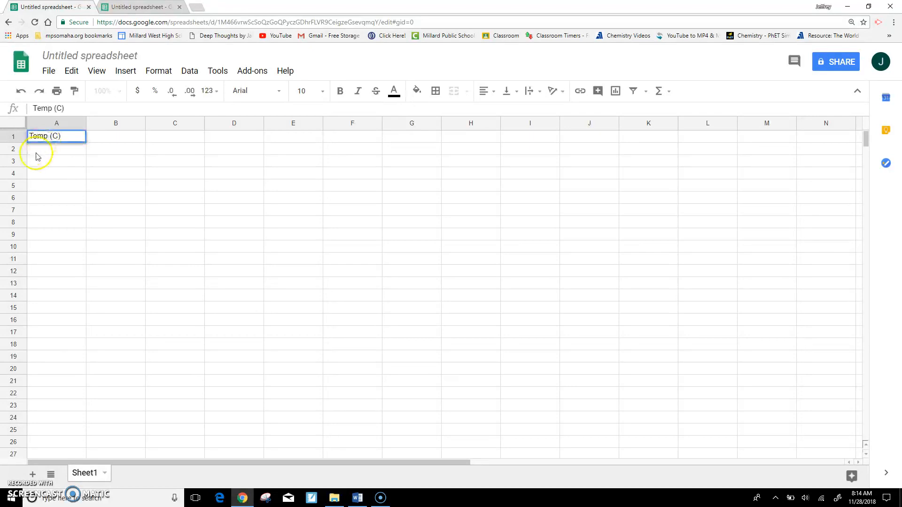
left_click(34, 150)
right_click(33, 150)
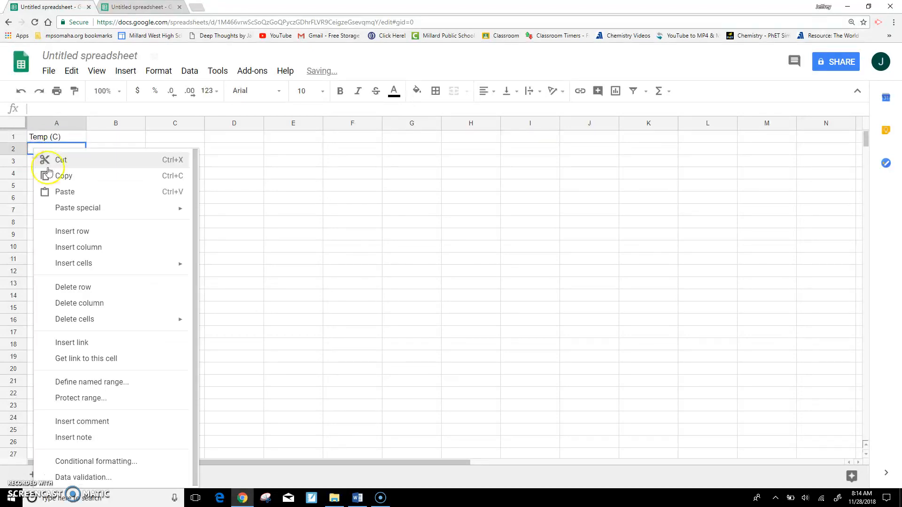
left_click(54, 191)
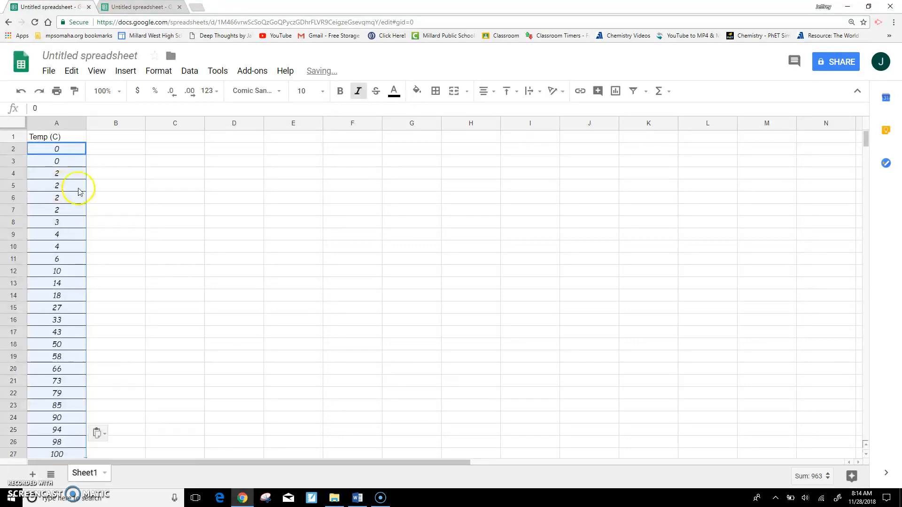
Enter the header "Time (min)" in cell B1
left_click(99, 137)
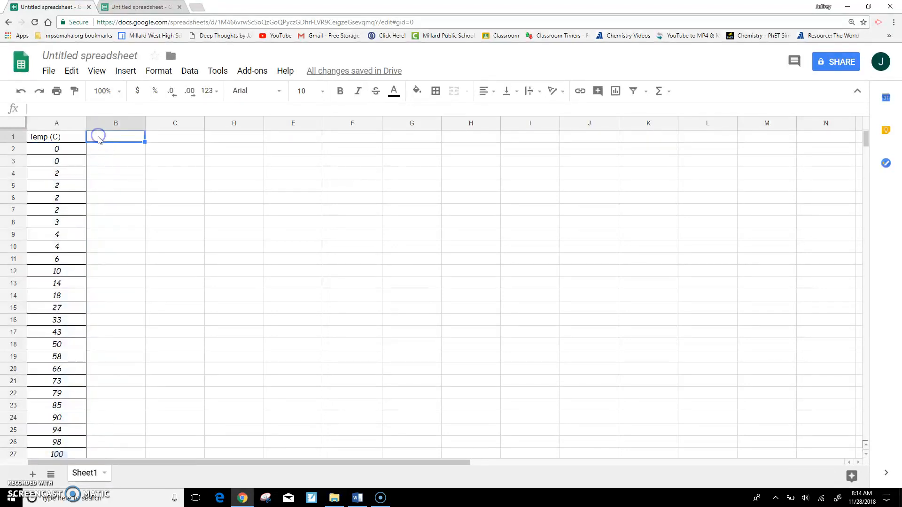
type("Time")
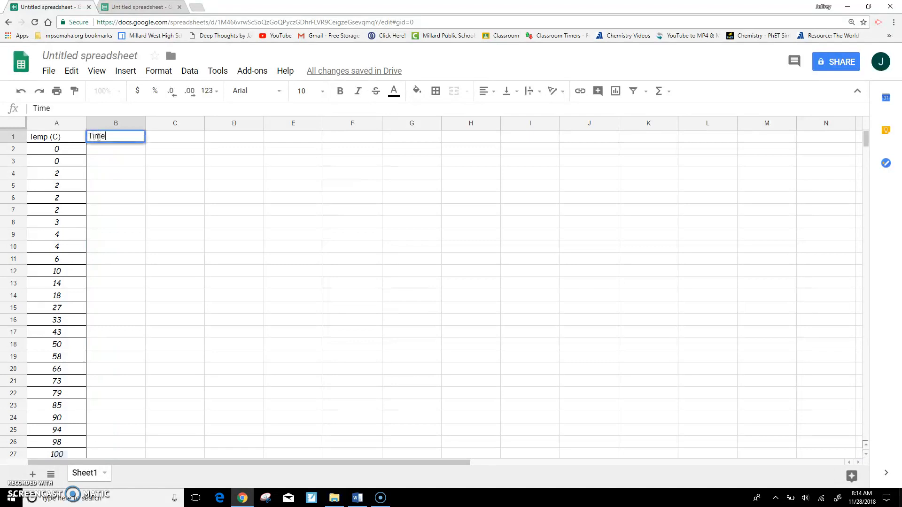
type(" (min")
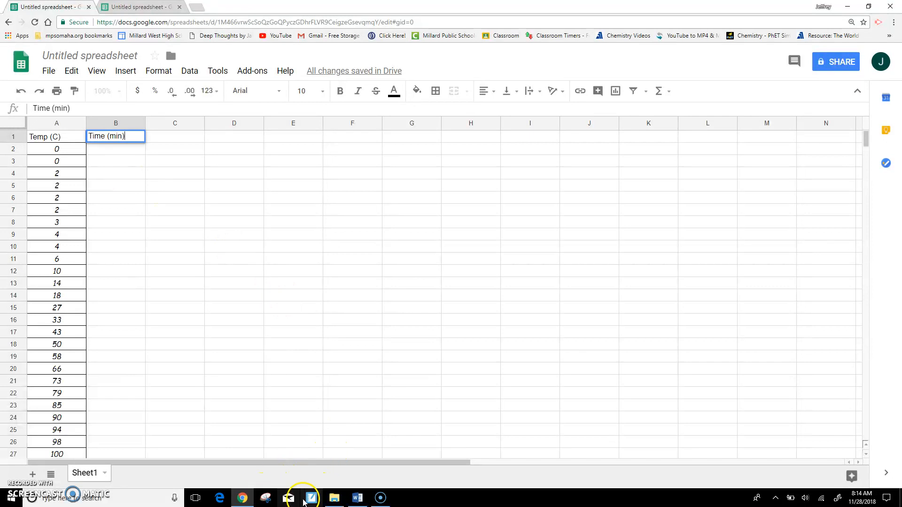
Switch back to Word and copy the time values from 0 to 25 minutes in the data table
left_click(357, 497)
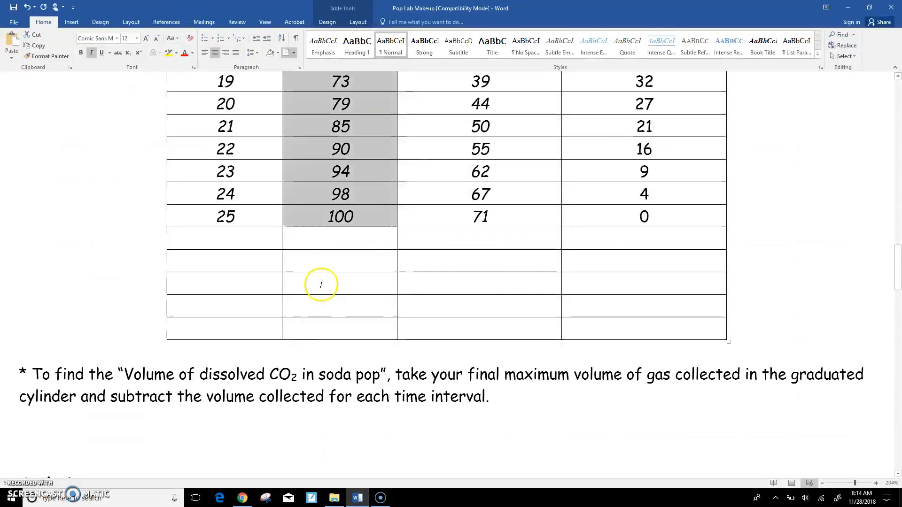
left_click_drag(898, 277, 898, 218)
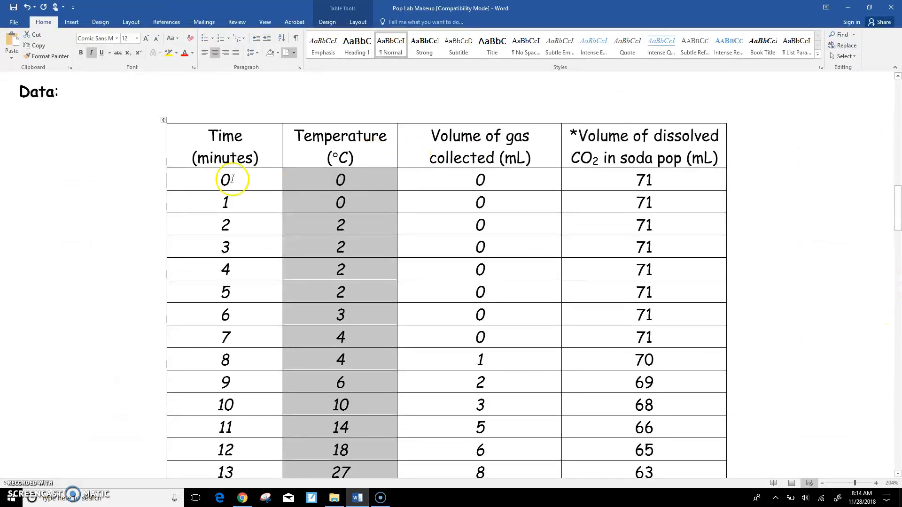
left_click(207, 177)
left_click_drag(207, 177, 216, 337)
key("ctrl+c")
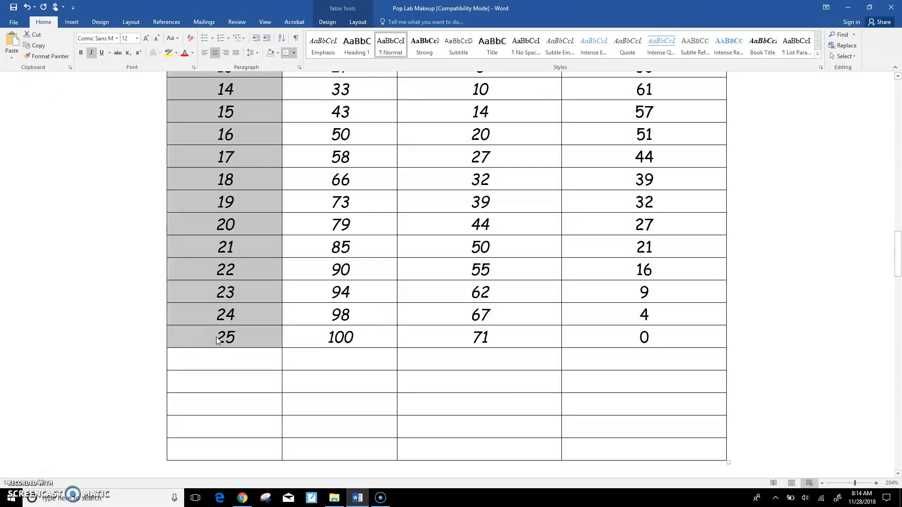
Return to Google Sheets and paste the copied time values into column B starting at B2
left_click(242, 498)
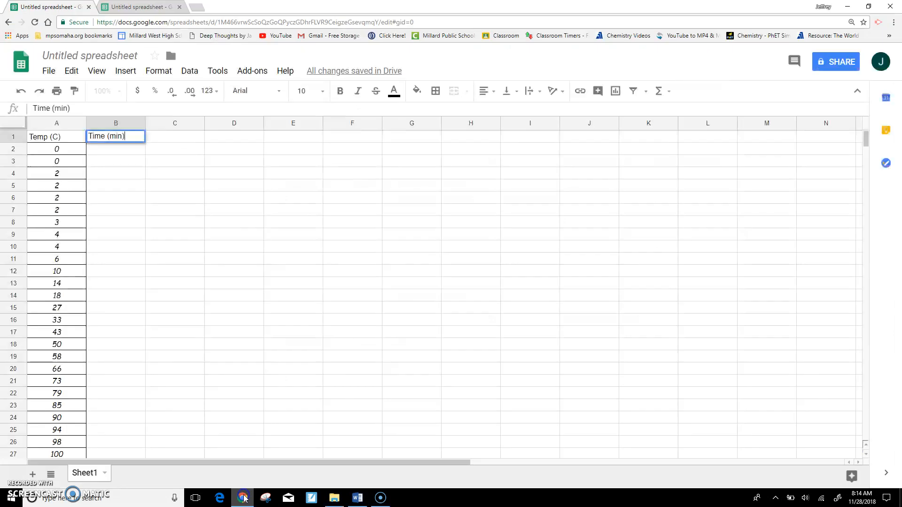
left_click(118, 149)
key("ctrl+v")
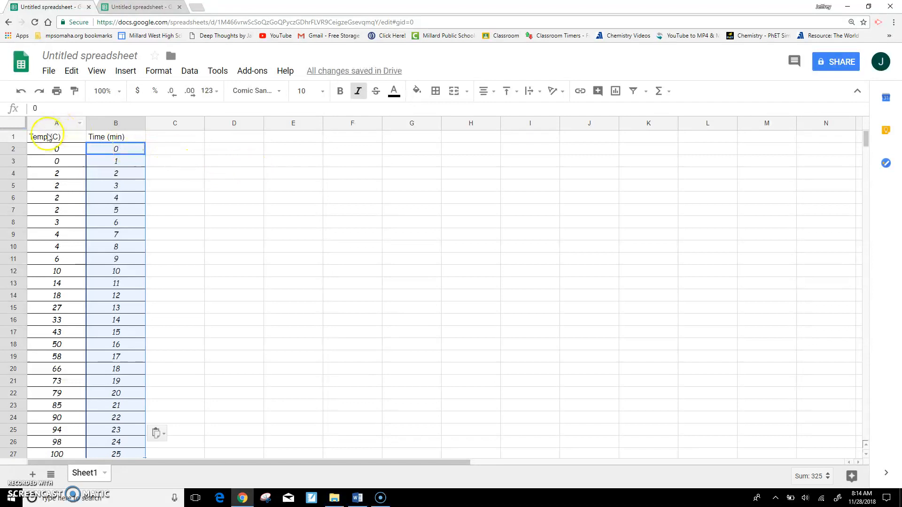
Insert a chart from columns A and B and use the suggested line chart type
left_click_drag(44, 124, 98, 129)
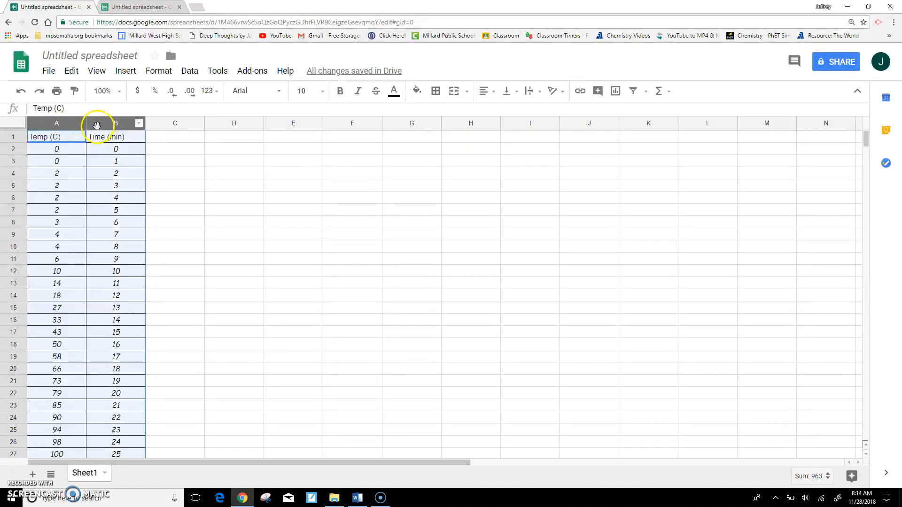
left_click(190, 71)
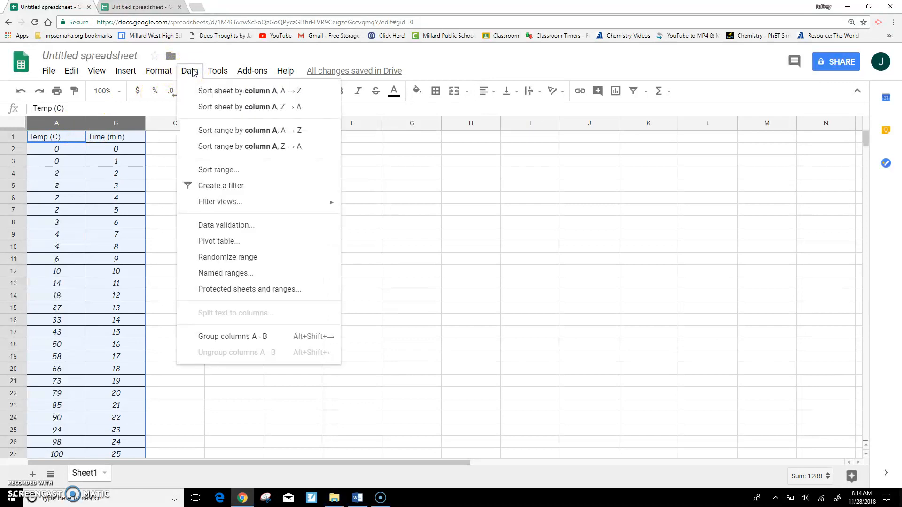
left_click(159, 71)
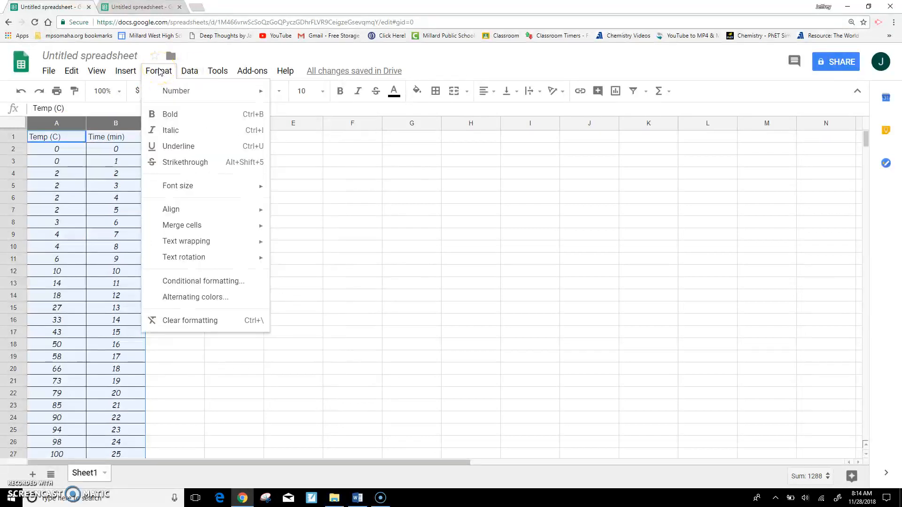
mouse_move(125, 72)
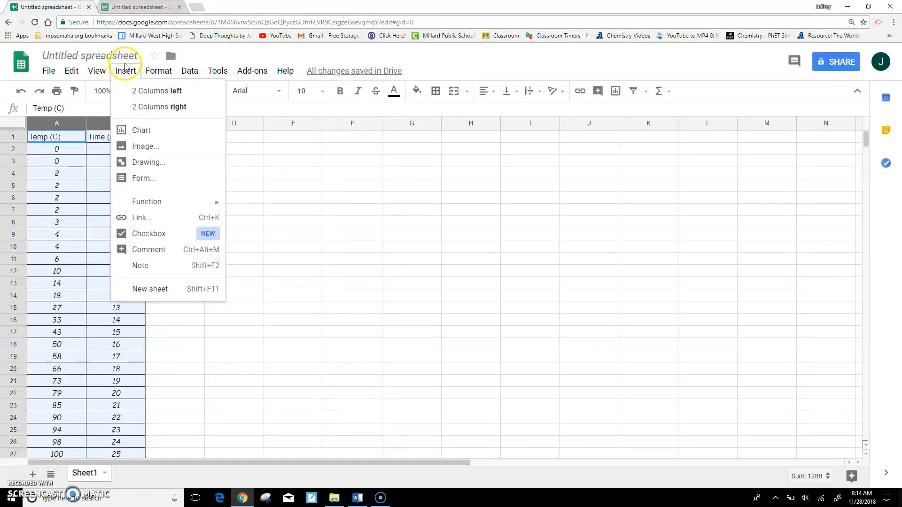
left_click(142, 134)
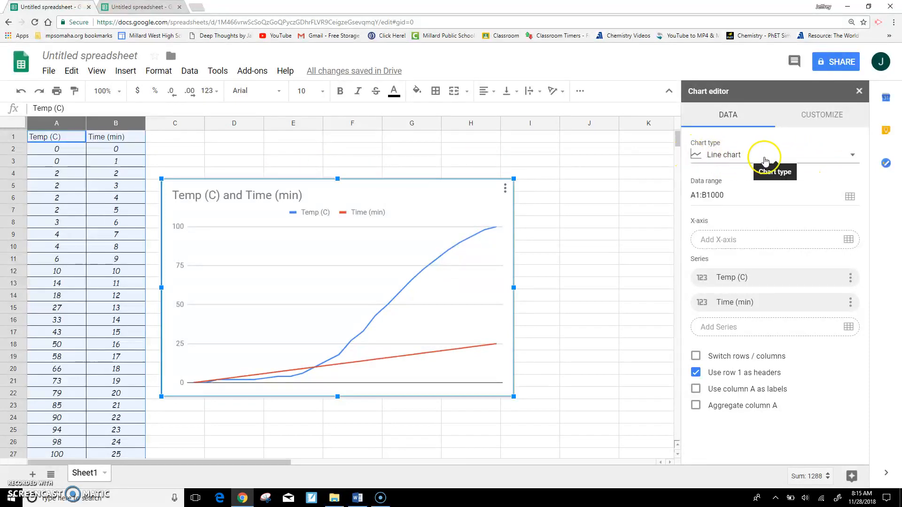
left_click(853, 152)
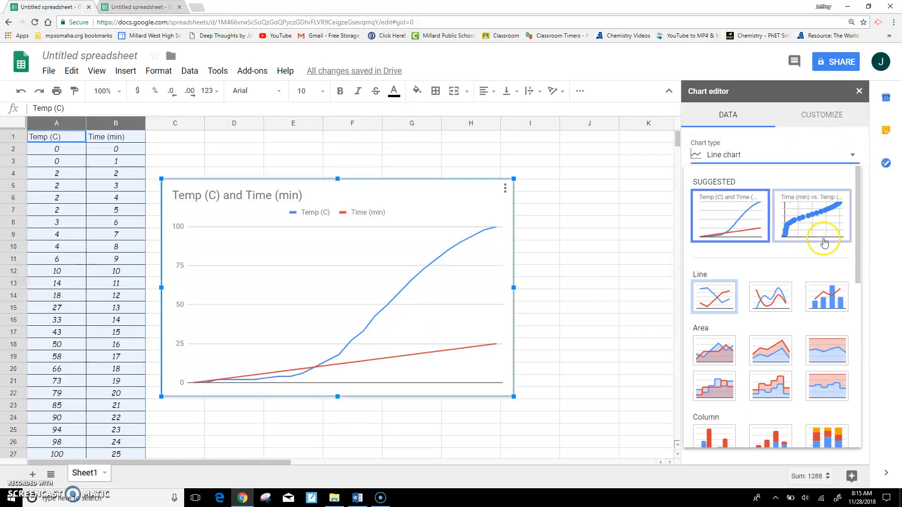
left_click(741, 219)
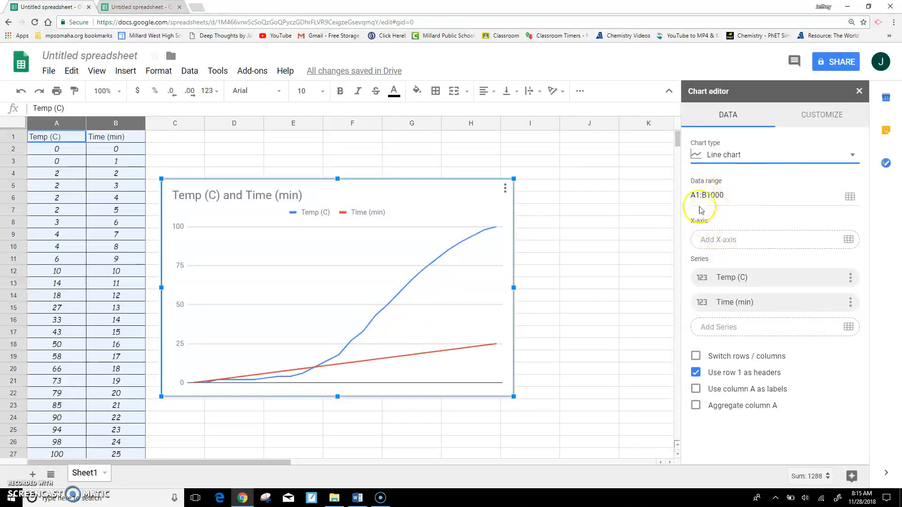
Set the chart's data range to the temperature values in A2:A27
left_click(850, 197)
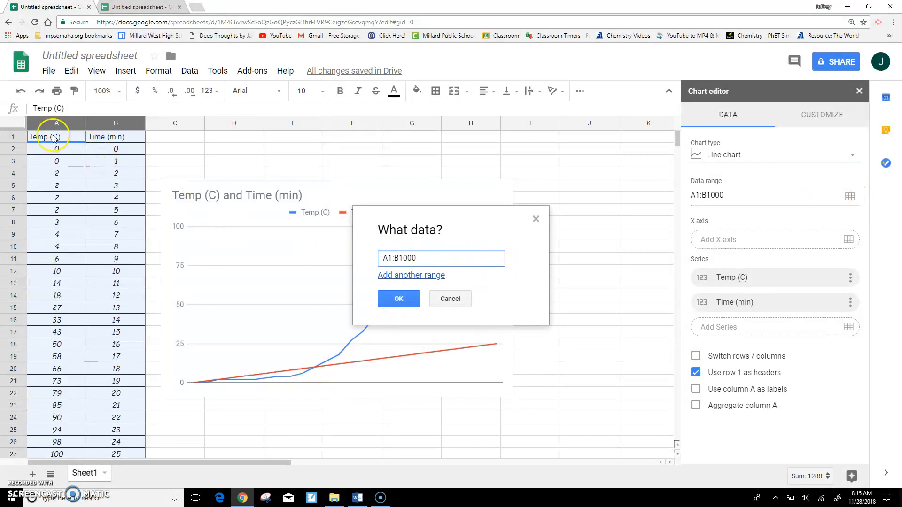
left_click(45, 151)
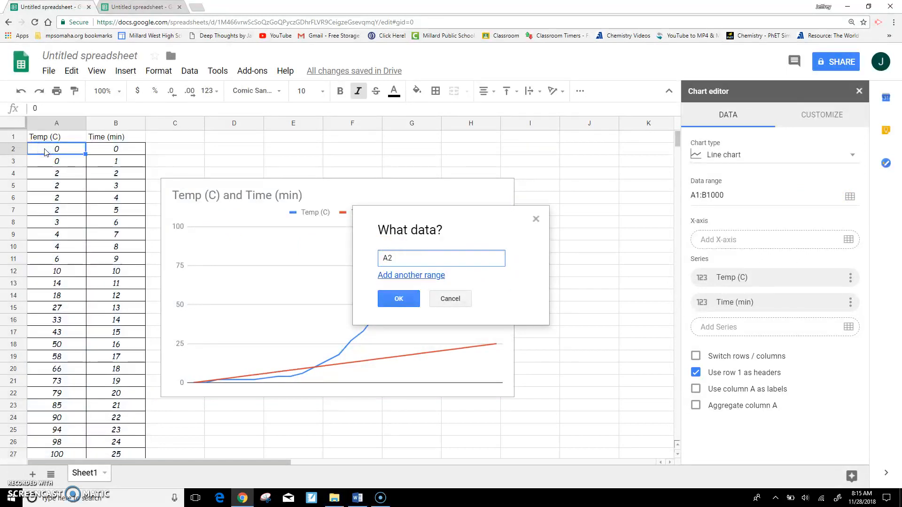
left_click_drag(44, 151, 45, 383)
left_click(399, 299)
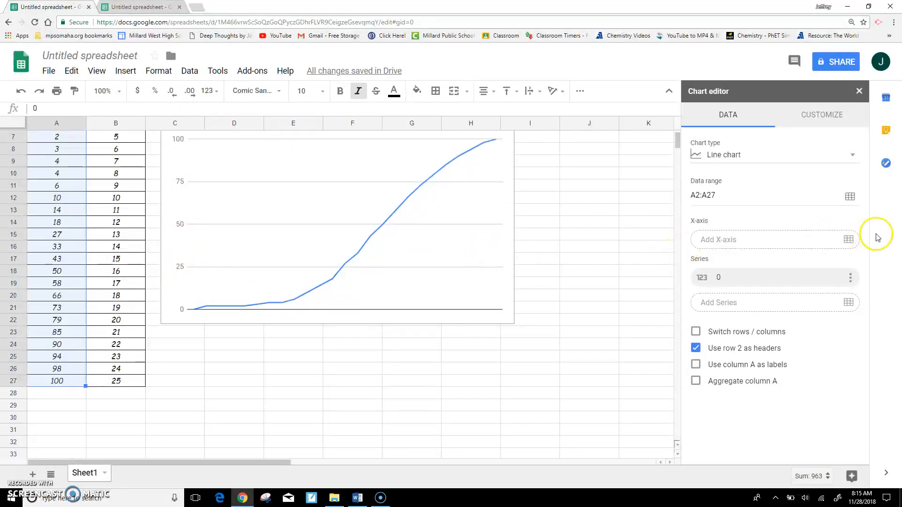
left_click(848, 241)
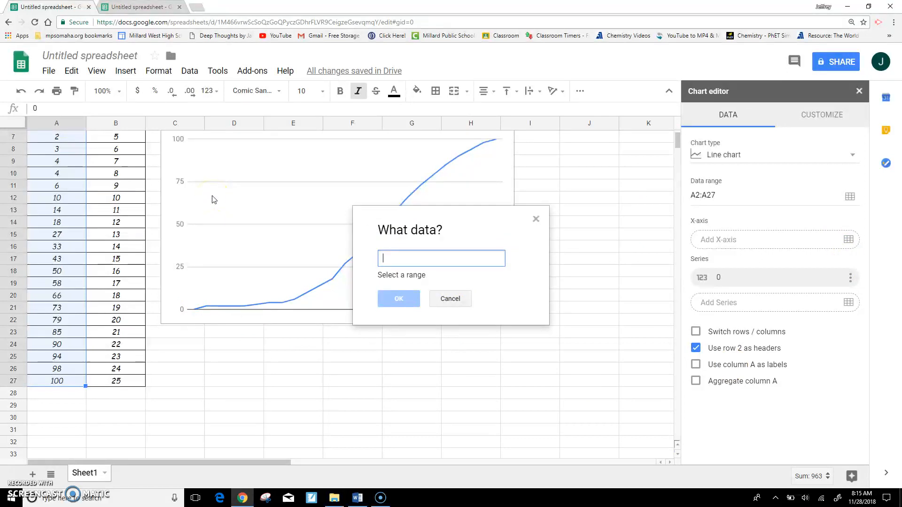
left_click(148, 201)
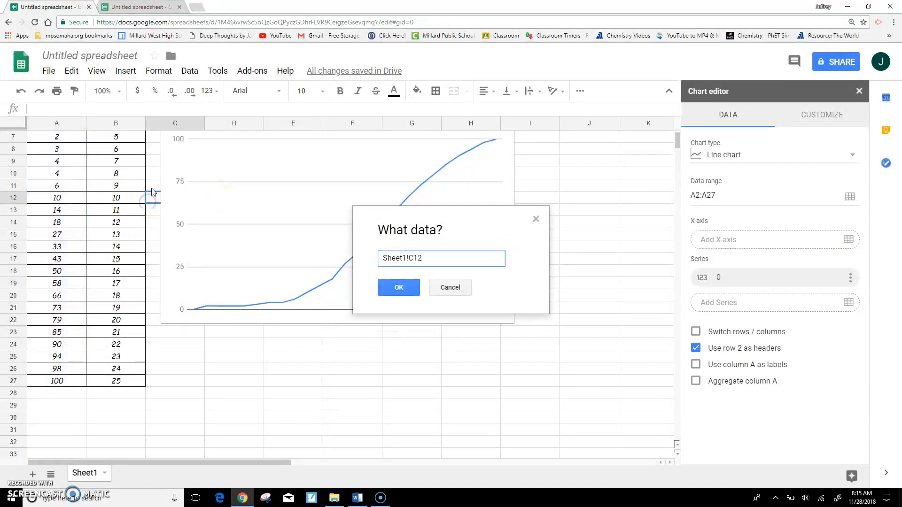
key("ctrl+Up")
key("Left")
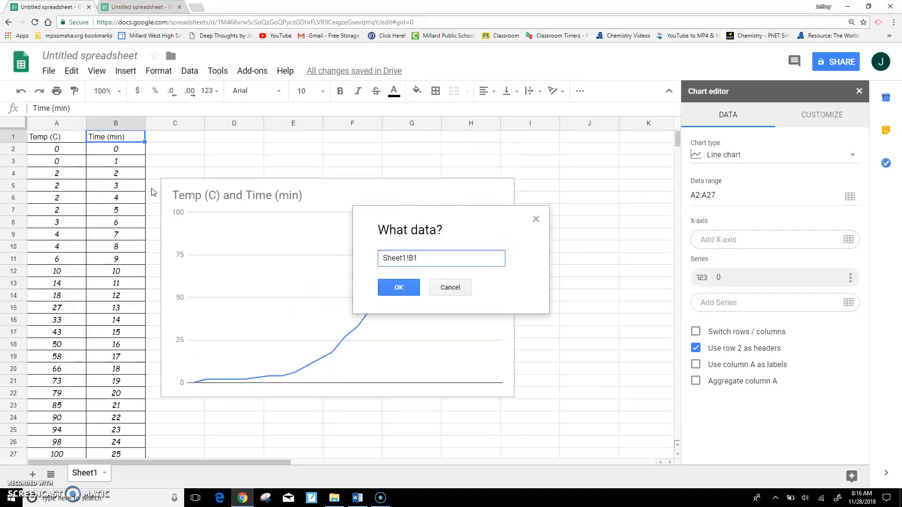
left_click(125, 152)
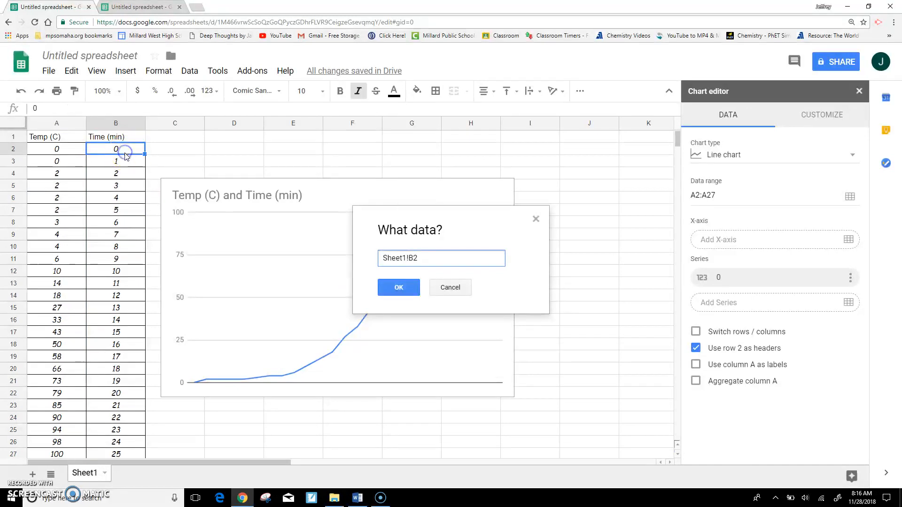
left_click(447, 288)
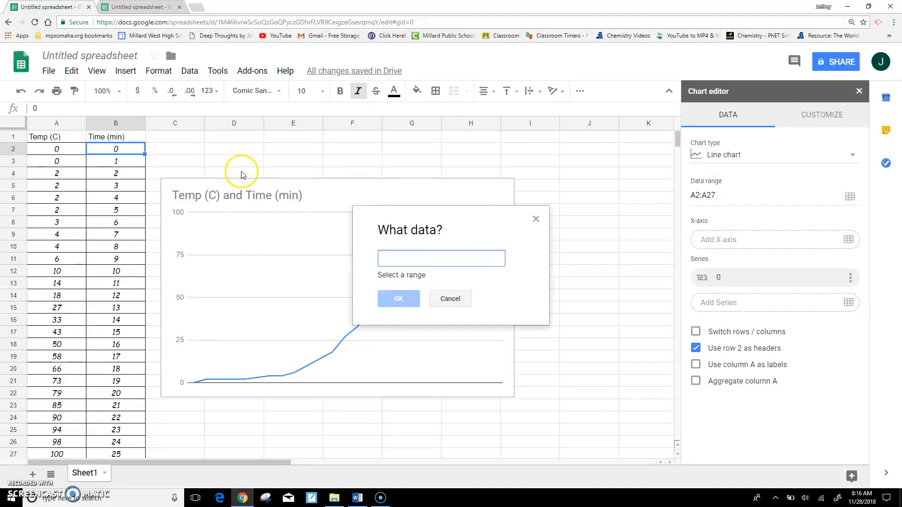
Set the chart's X-axis to the time values in B2:B27
left_click(94, 150)
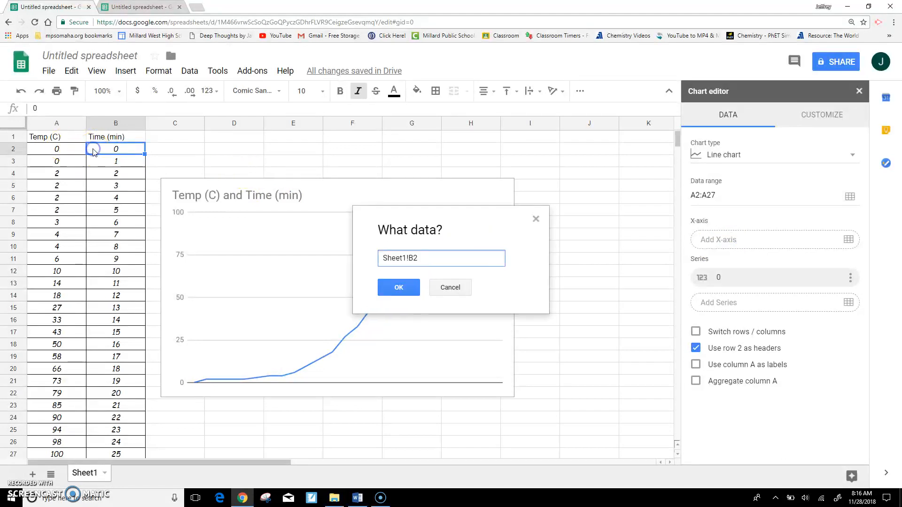
left_click_drag(94, 151, 116, 345)
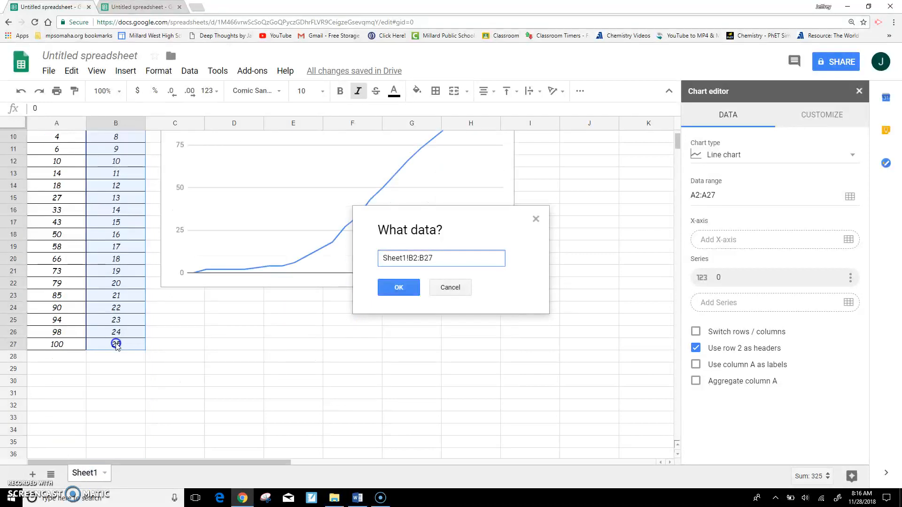
left_click(398, 288)
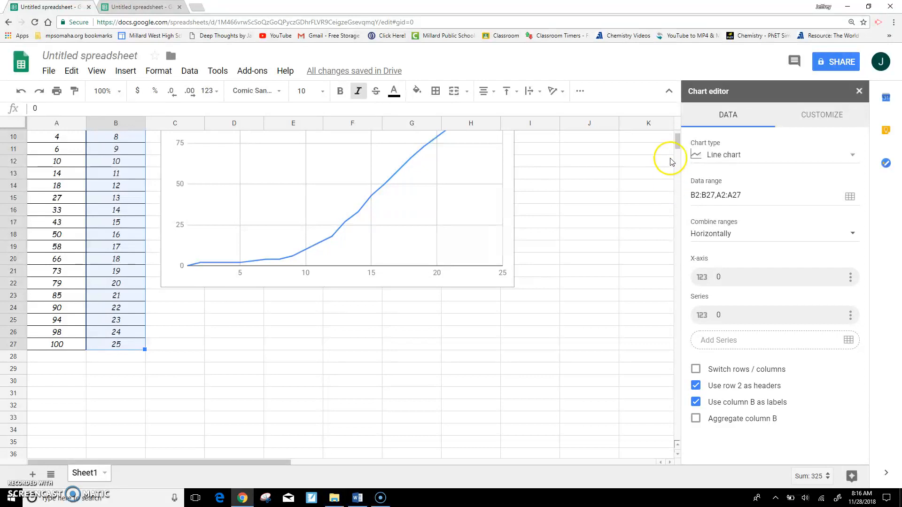
Change the chart title to "Temp (C) v. Time (min)"
left_click_drag(677, 143, 678, 140)
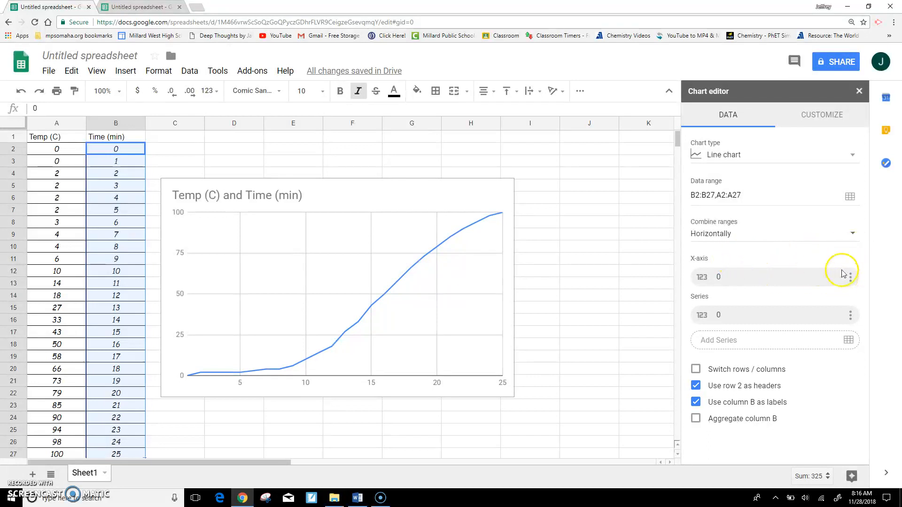
left_click(815, 119)
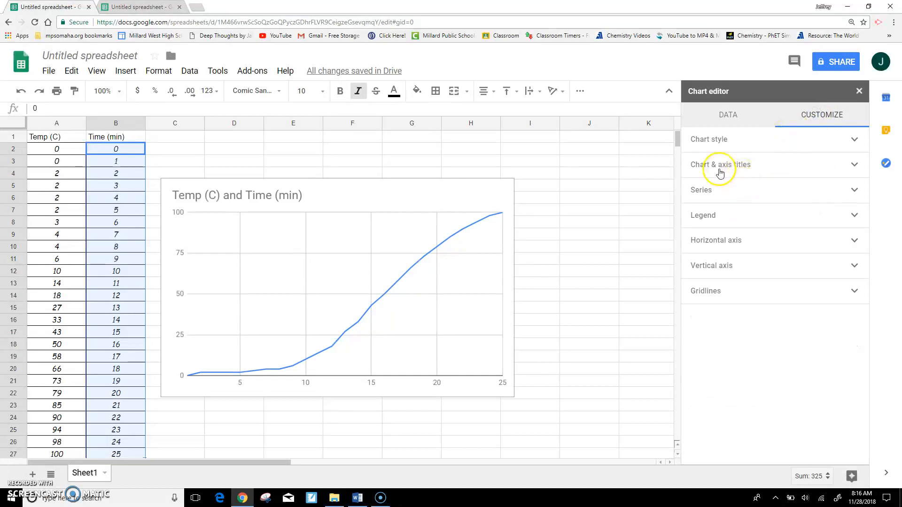
left_click(745, 171)
left_click(736, 218)
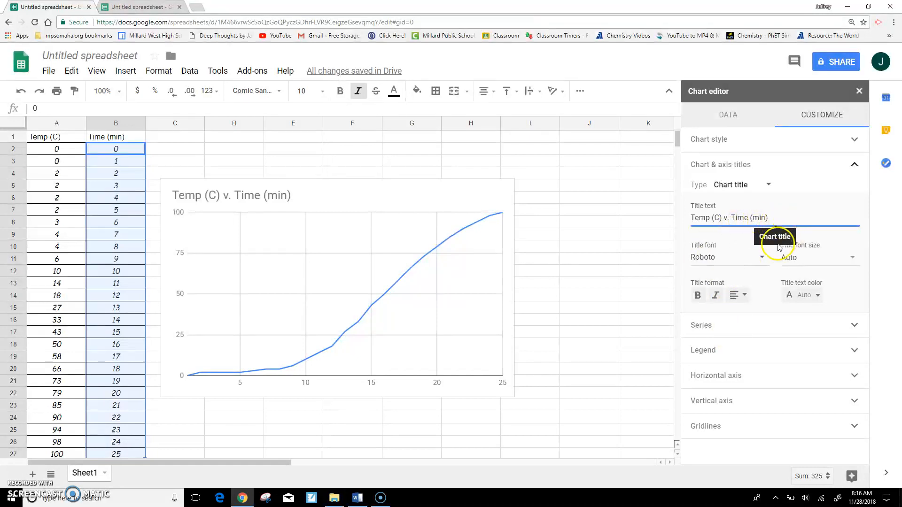
Set the chart's vertical axis title to "Temp in C"
left_click(763, 184)
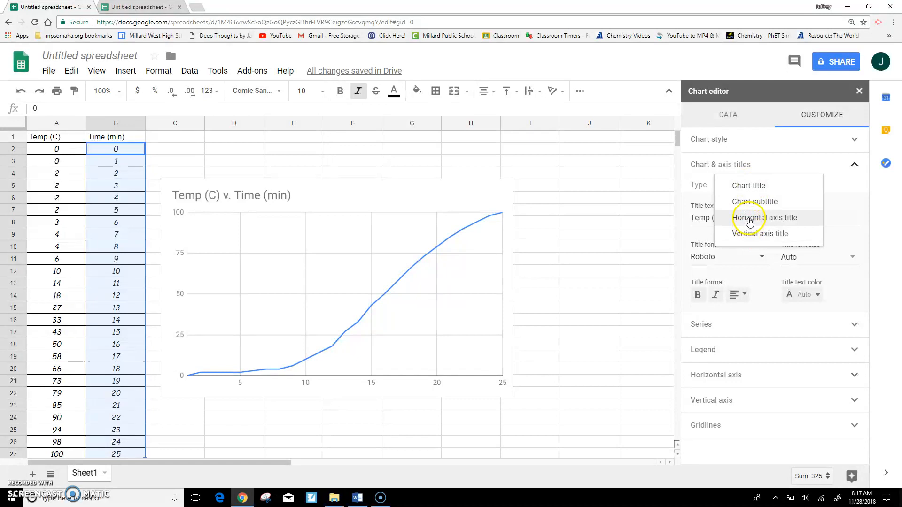
left_click(746, 237)
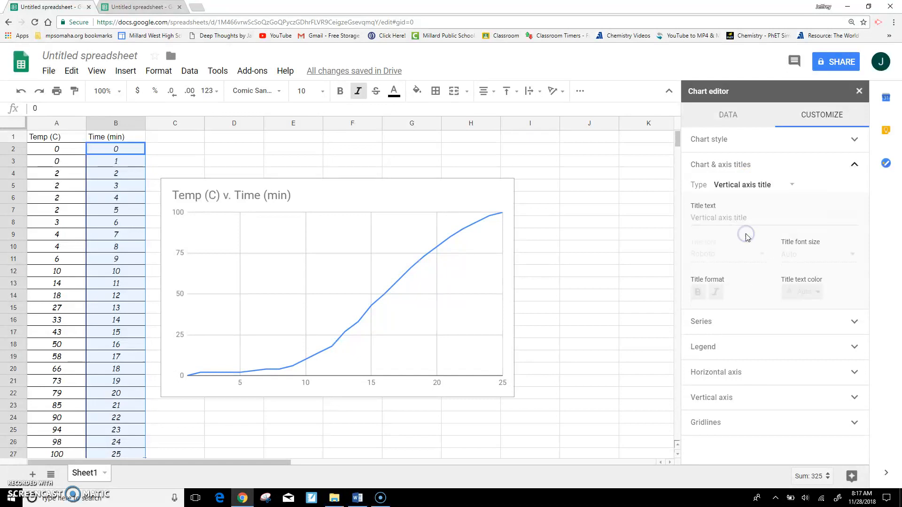
left_click(734, 217)
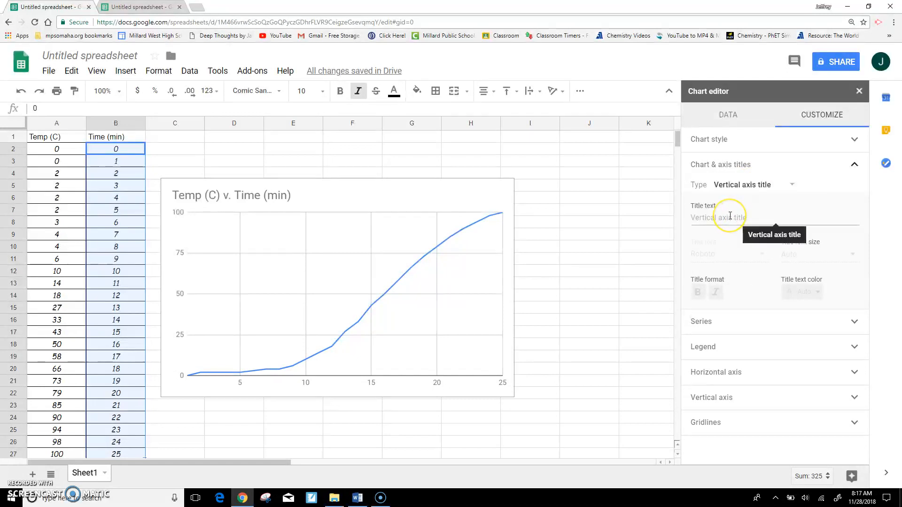
type("Temp in C")
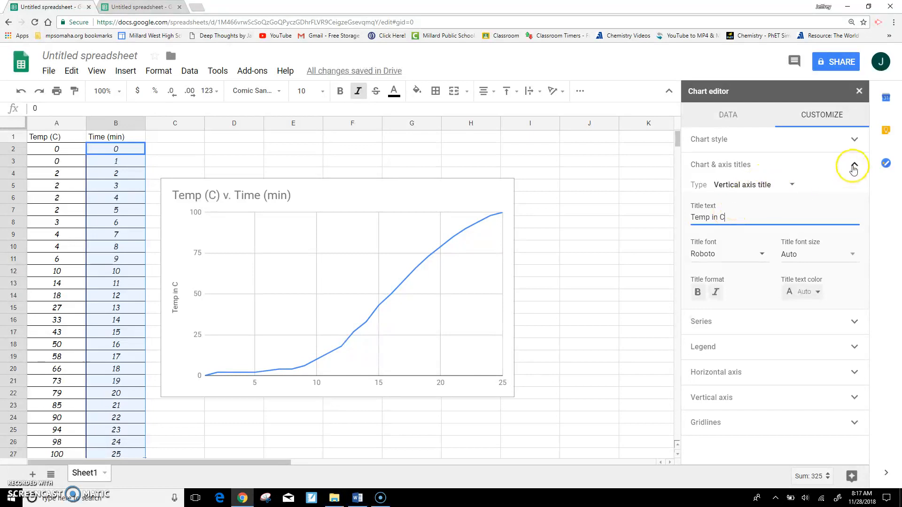
Set the chart's horizontal axis title to "Time in min"
left_click(793, 185)
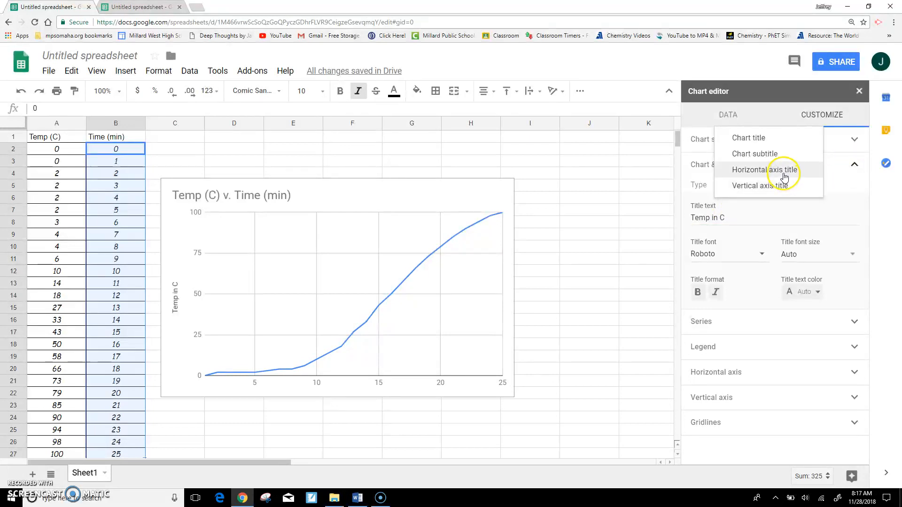
left_click(782, 171)
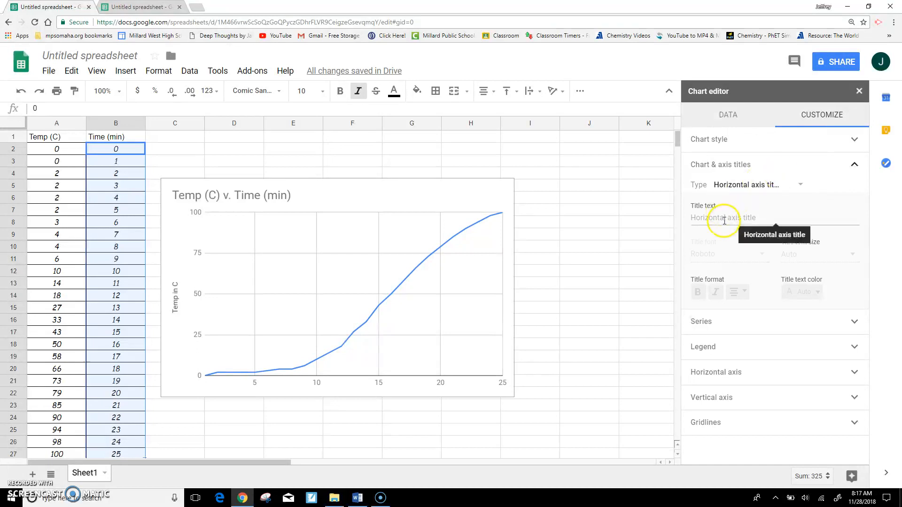
left_click(723, 219)
type("Time in in")
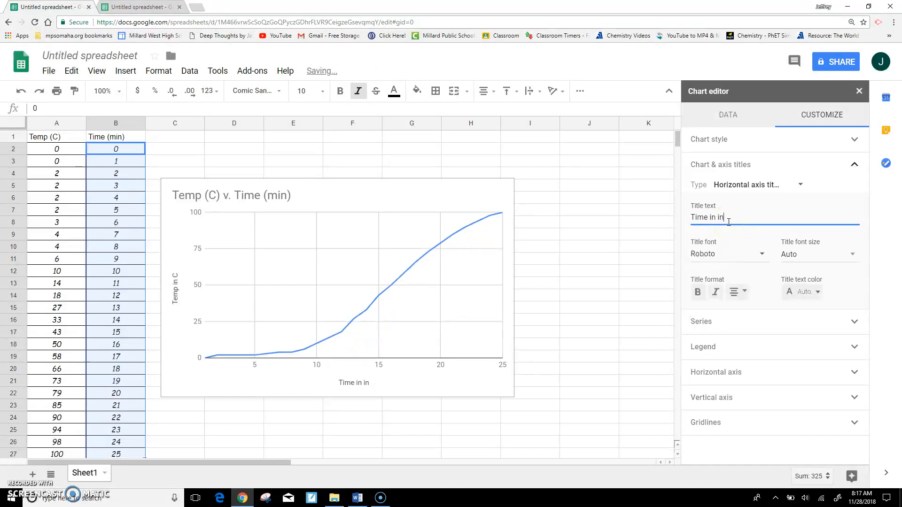
key("BackSpace")
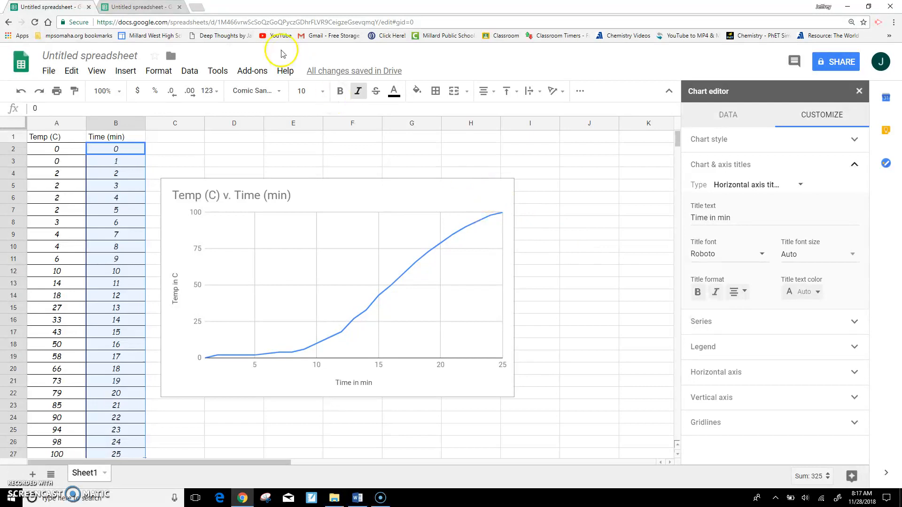
In the second, blank spreadsheet, enter the headers "Vol of CO2" in A1 and "Temp (C)" in B1
left_click(157, 6)
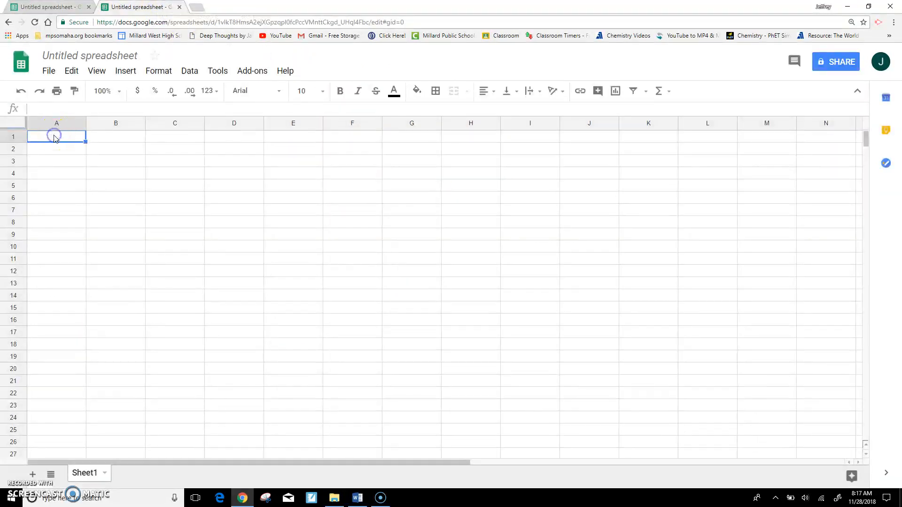
type("Vol")
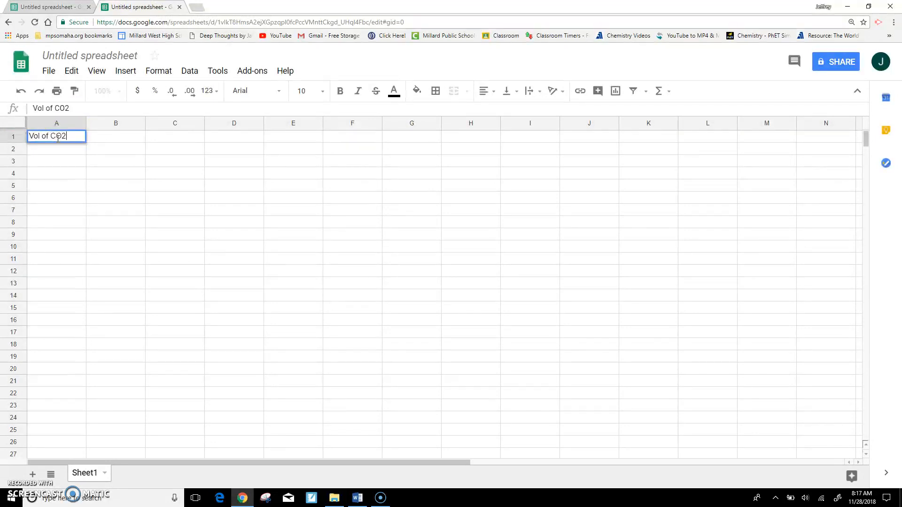
type(" of CO2")
left_click(97, 137)
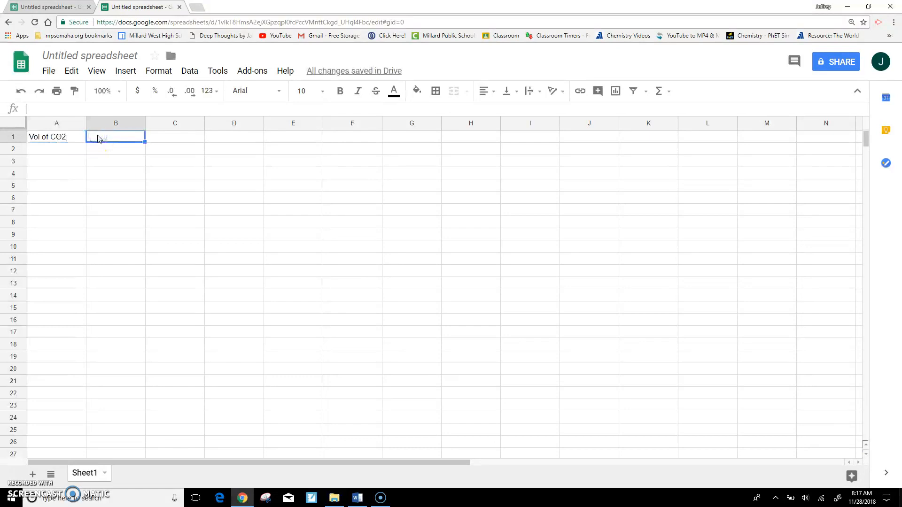
type("Temp")
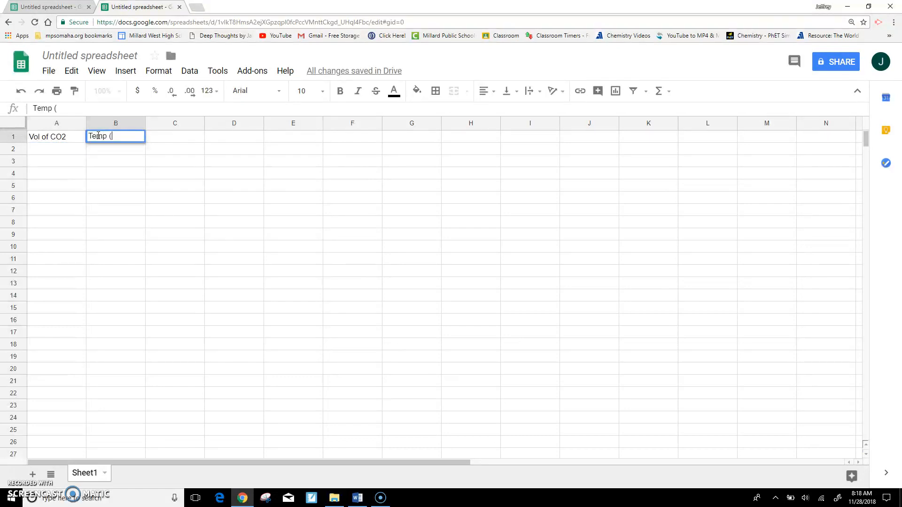
type(" (C)")
Copy the dissolved CO2 volume values from the Word table and paste them into the Google Sheets column A starting at A2
left_click(57, 149)
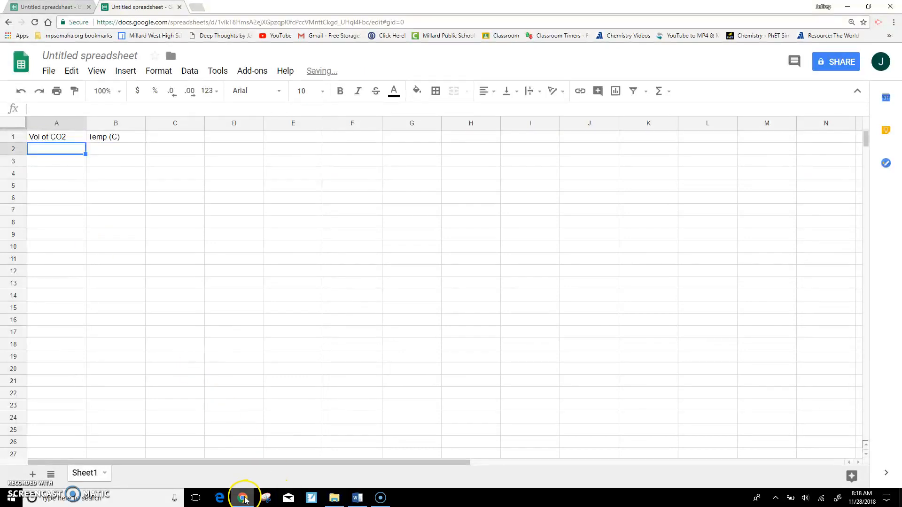
left_click(357, 497)
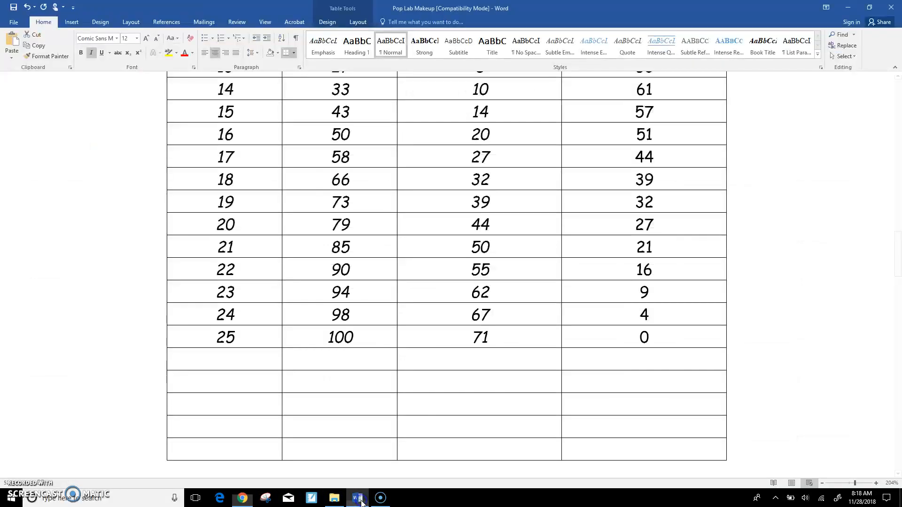
left_click_drag(897, 249, 894, 205)
left_click_drag(610, 170, 635, 358)
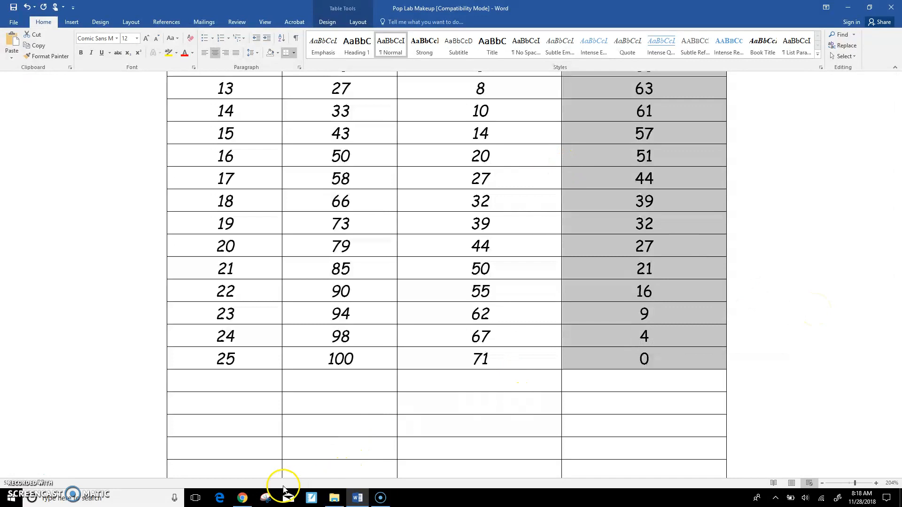
left_click(242, 497)
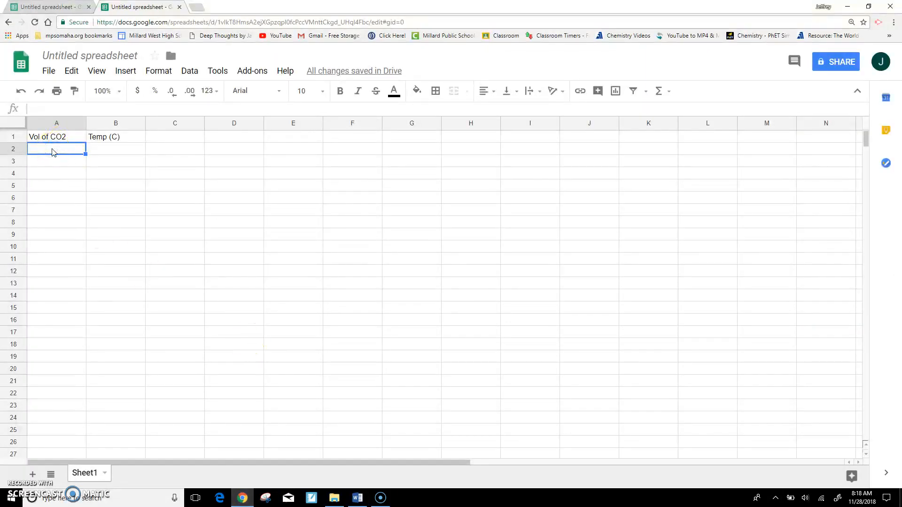
key("ctrl+v")
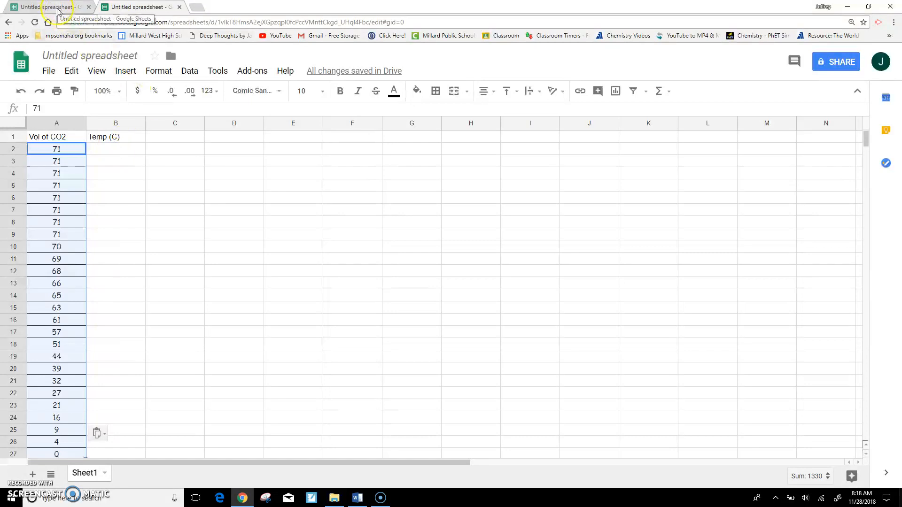
Copy the temperature values from the Word table and paste them into the Google Sheets column B starting at B2
left_click(360, 499)
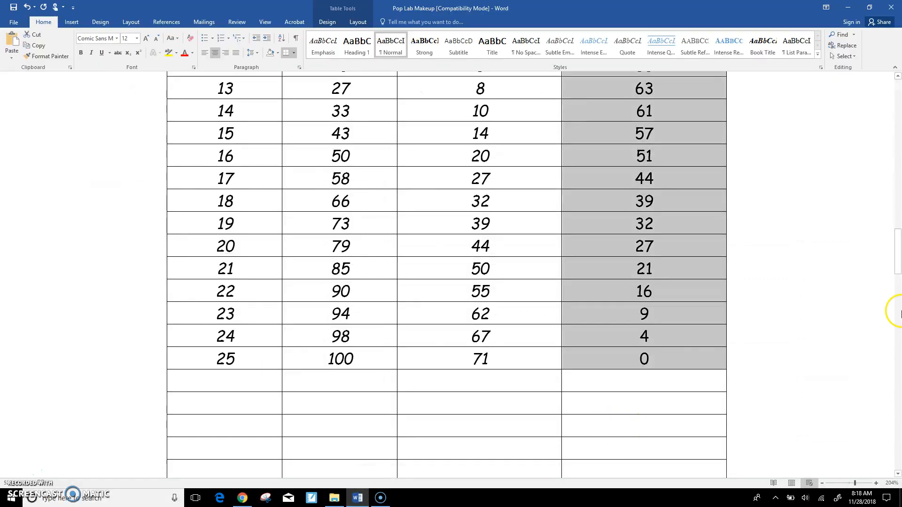
left_click_drag(895, 265, 898, 223)
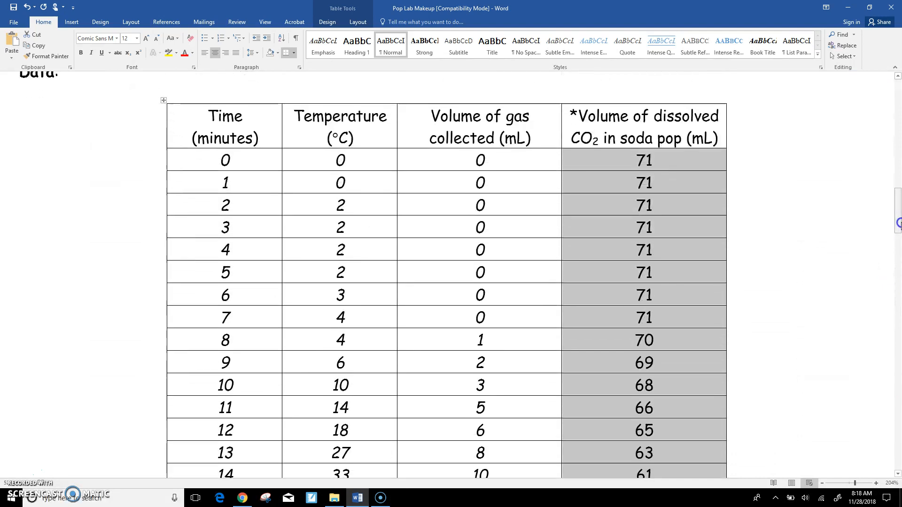
left_click_drag(310, 156, 314, 377)
key("ctrl+c")
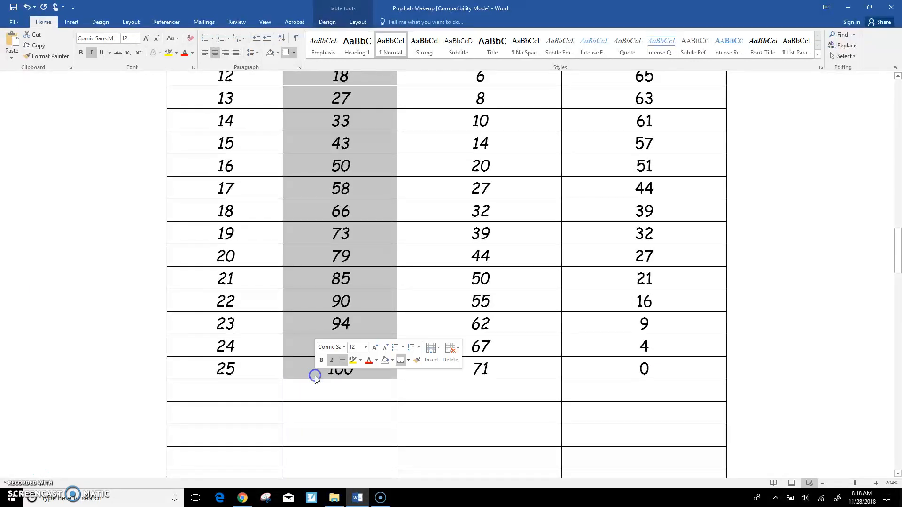
left_click(243, 498)
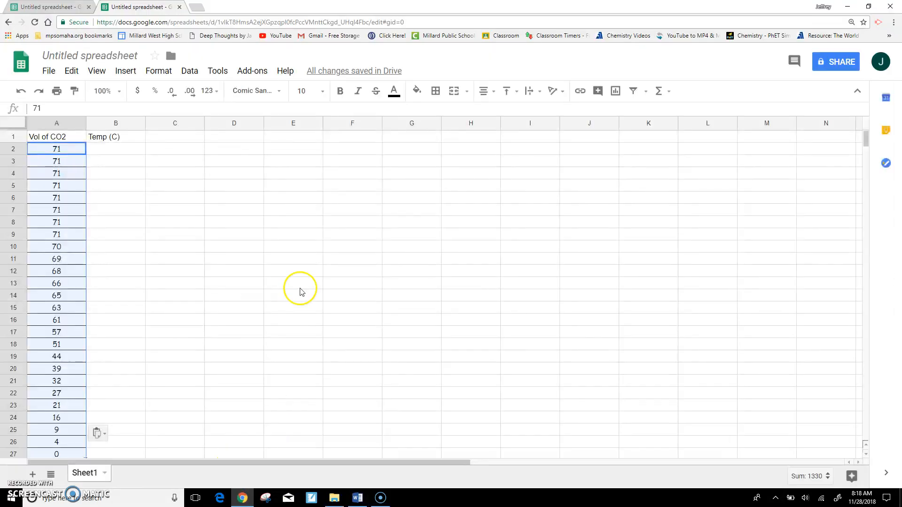
left_click(121, 150)
key("ctrl+v")
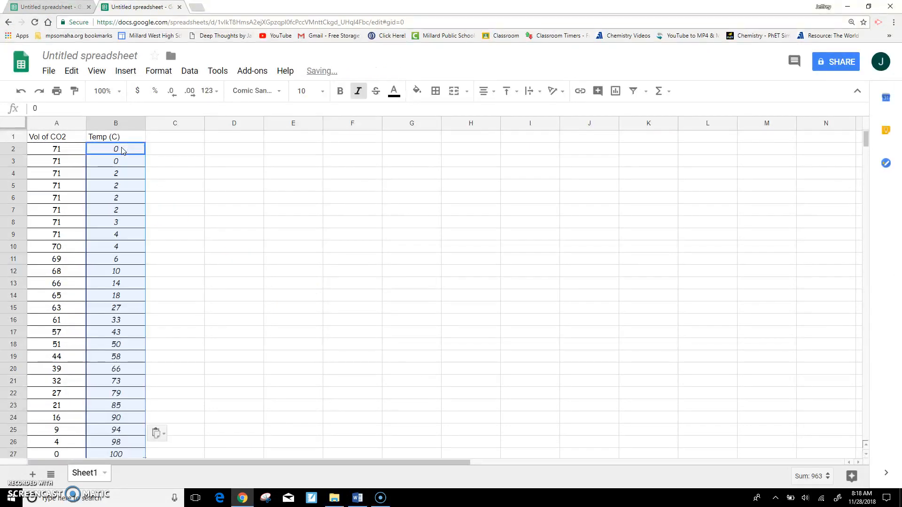
Insert a line chart from columns A and B
left_click(59, 123)
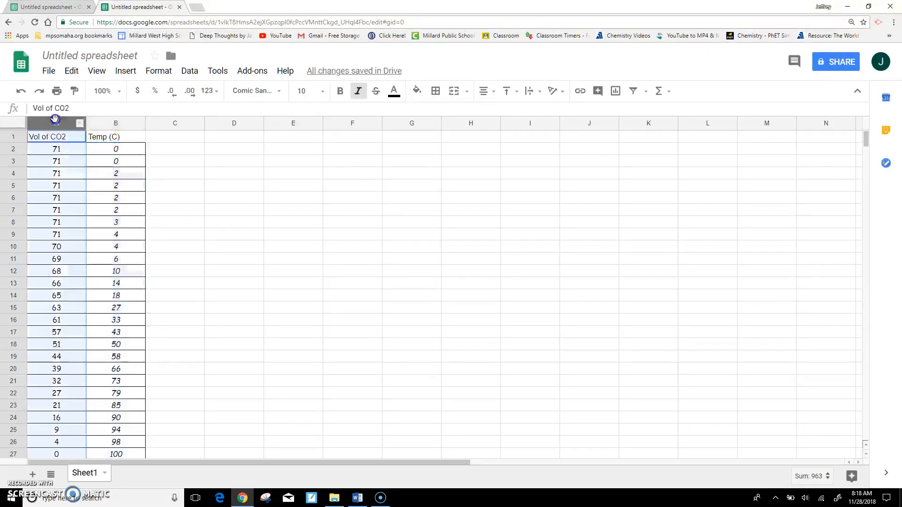
left_click(126, 127, "shift")
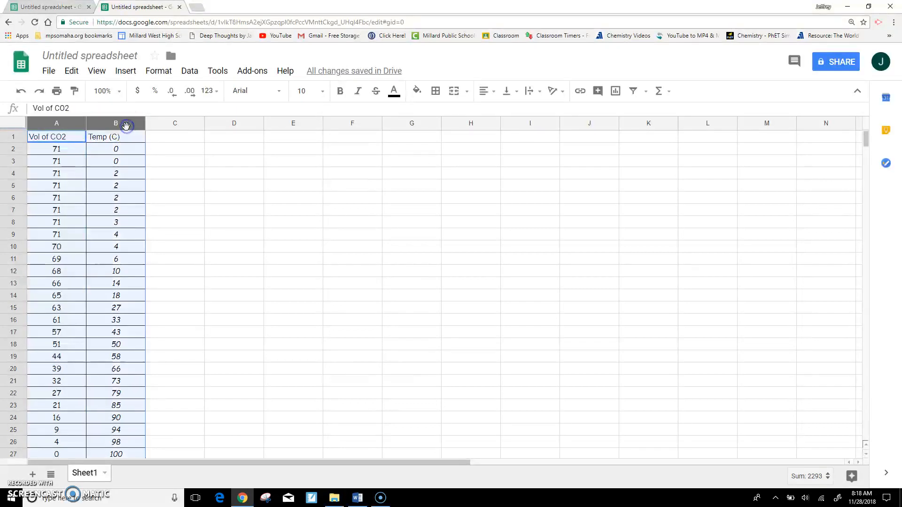
left_click(126, 72)
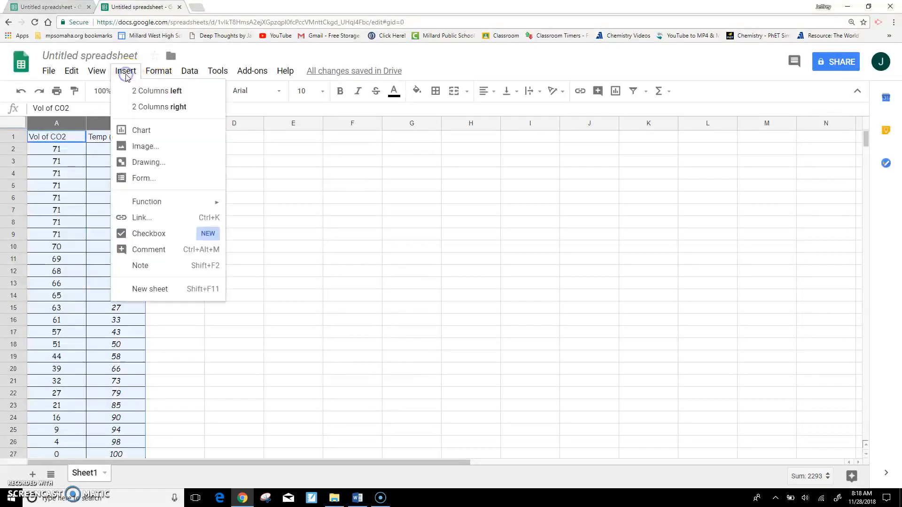
left_click(132, 131)
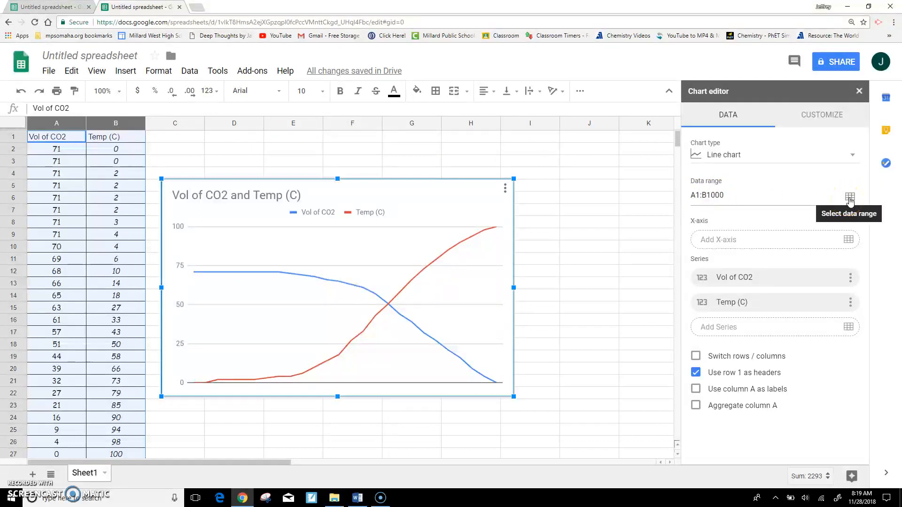
left_click(608, 188)
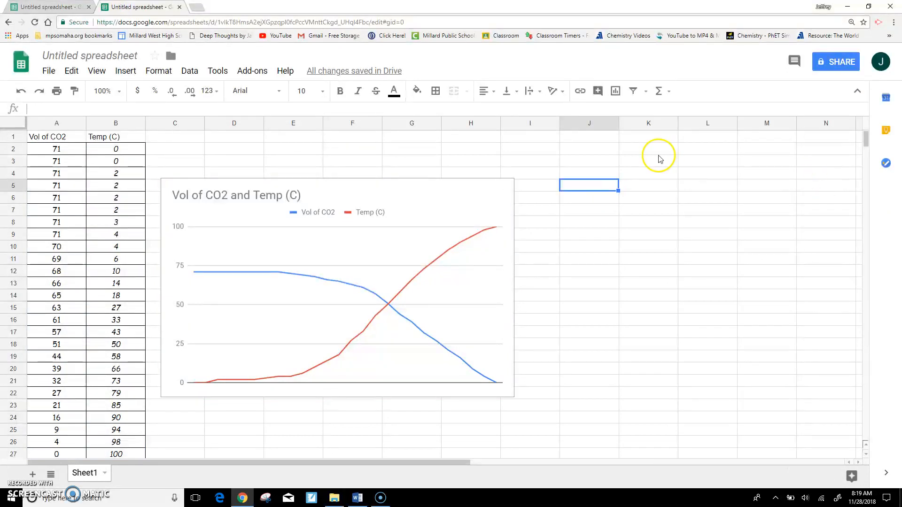
Reopen the chart for editing and set its data range to the CO2 volume values in A2:A27
double_click(236, 184)
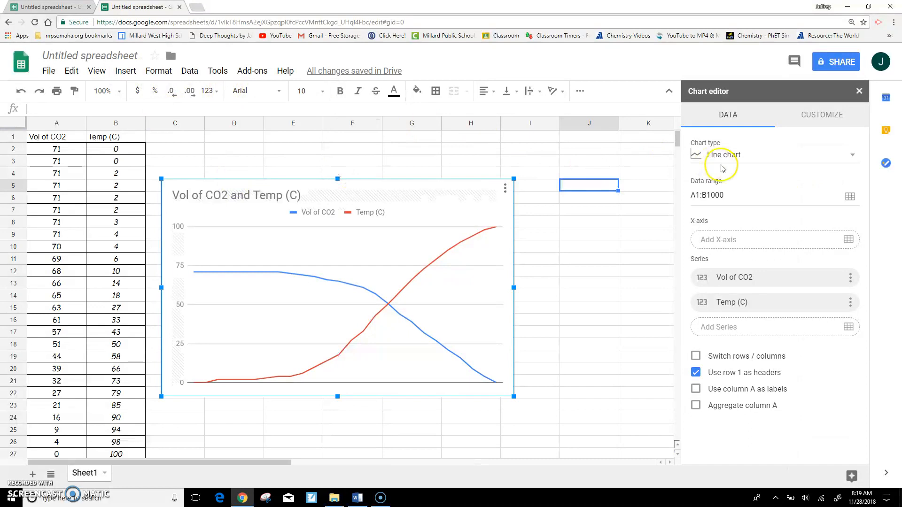
left_click(848, 198)
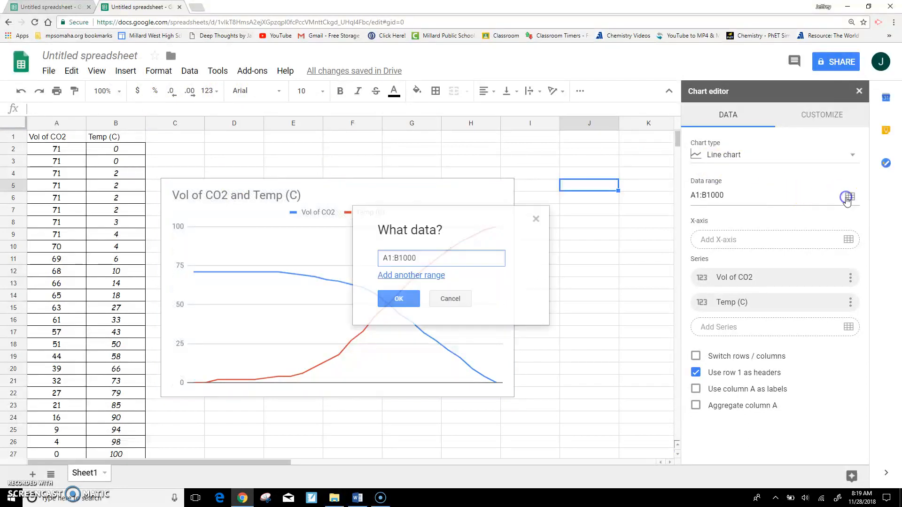
left_click(56, 148)
left_click_drag(55, 225, 41, 430)
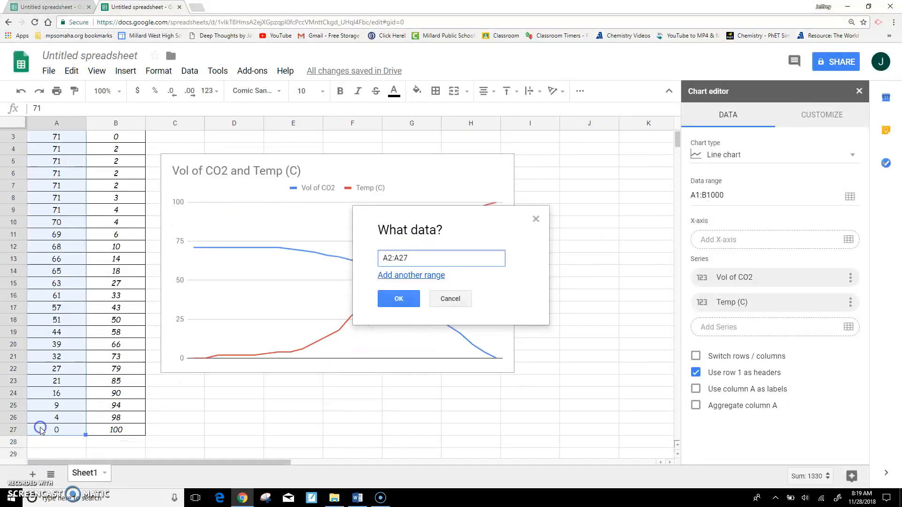
left_click(400, 298)
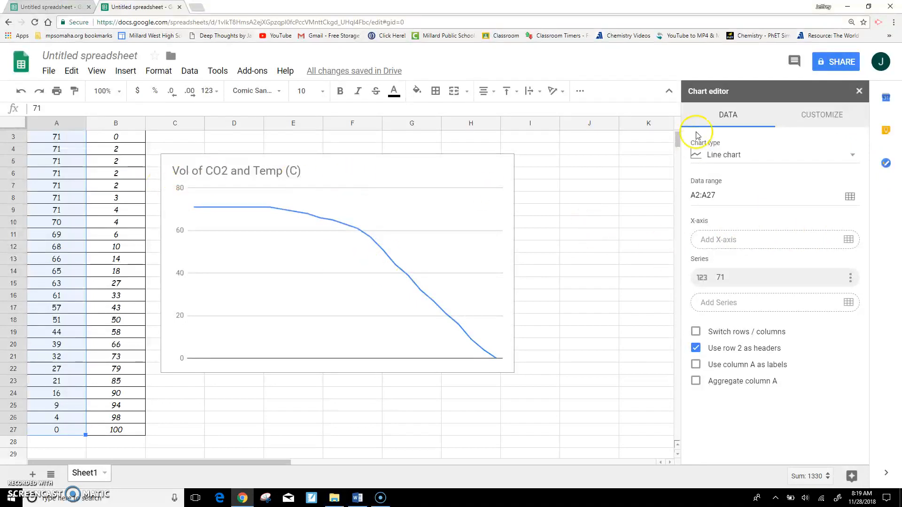
left_click_drag(676, 141, 677, 137)
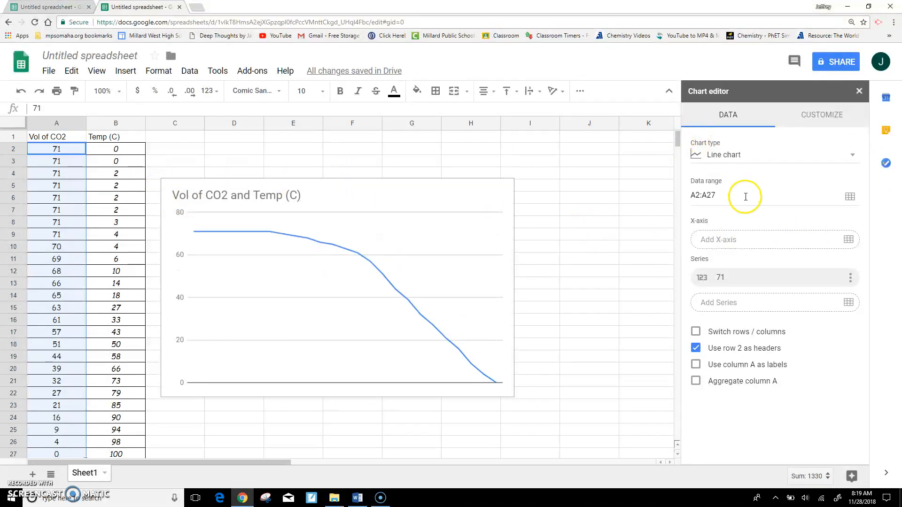
Set the chart's X-axis to the temperature values in B2:B27
left_click(848, 241)
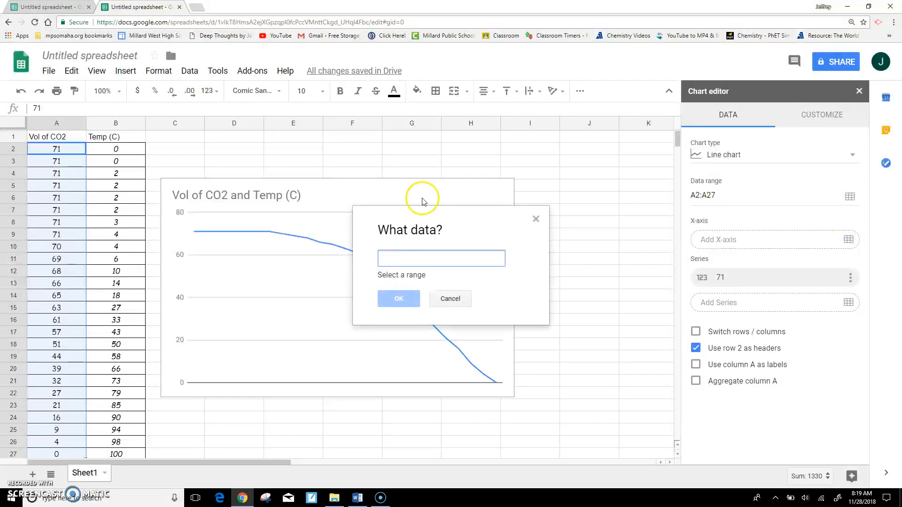
left_click(115, 149)
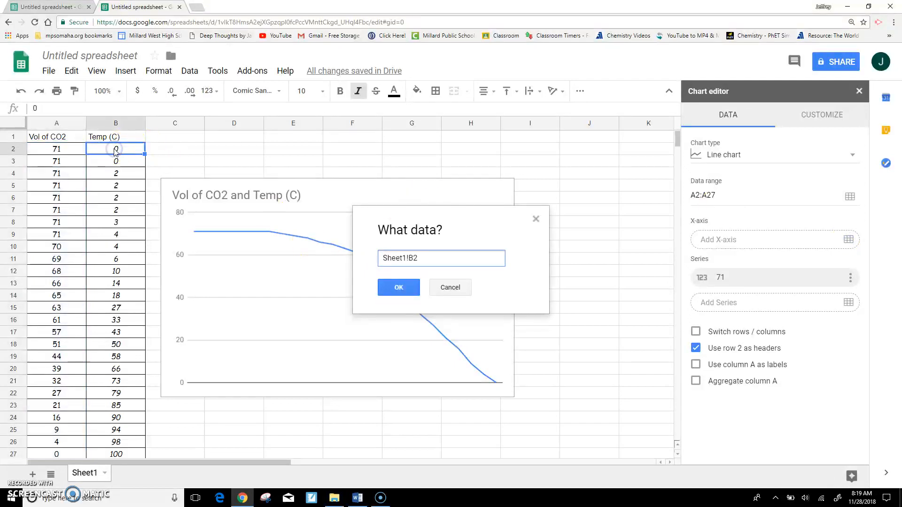
left_click_drag(115, 150, 113, 408)
left_click(389, 289)
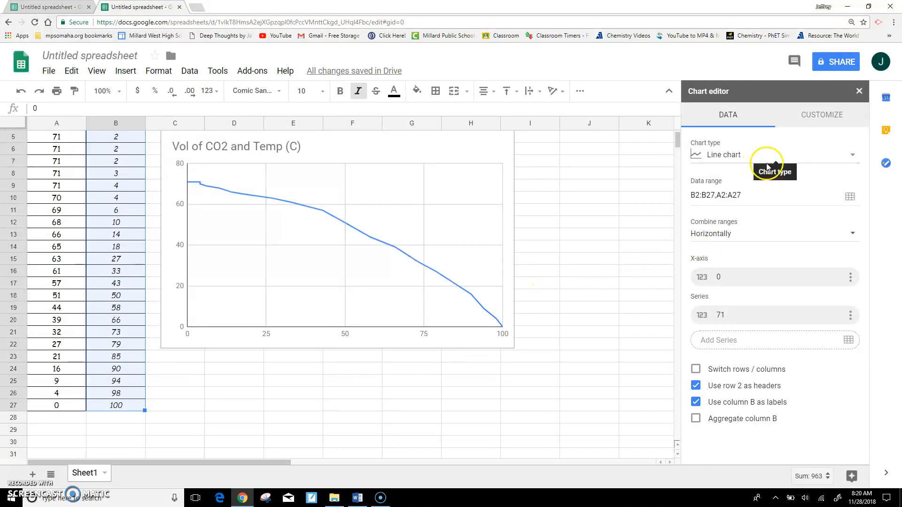
Change the chart title to "Vol of CO2 v. Temp (C)"
left_click(820, 118)
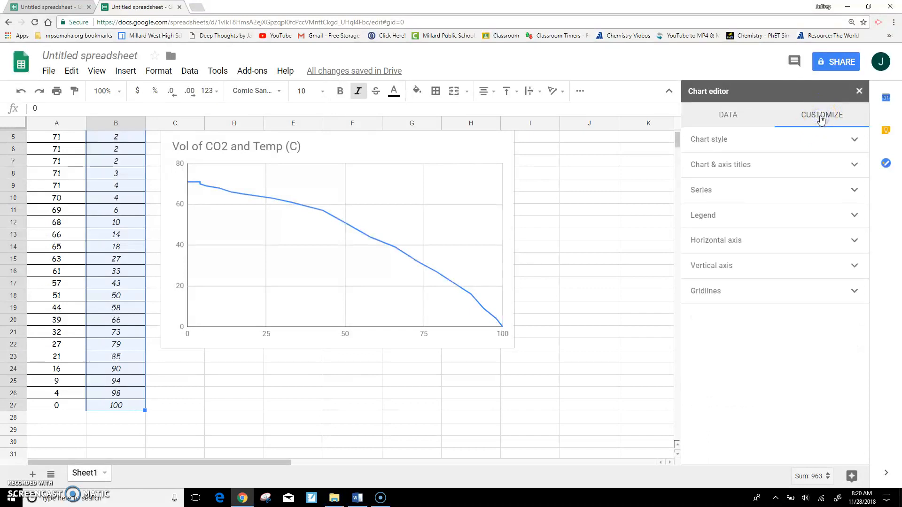
left_click(739, 165)
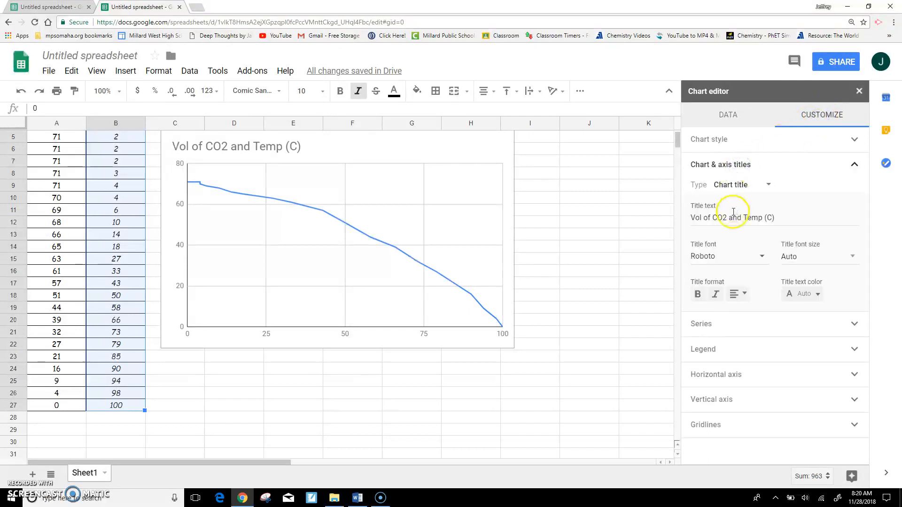
left_click(742, 217)
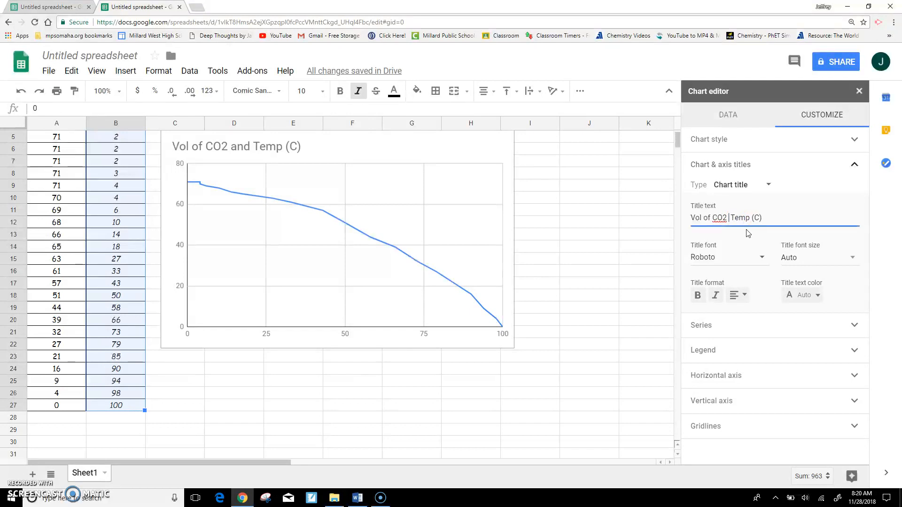
type("v.")
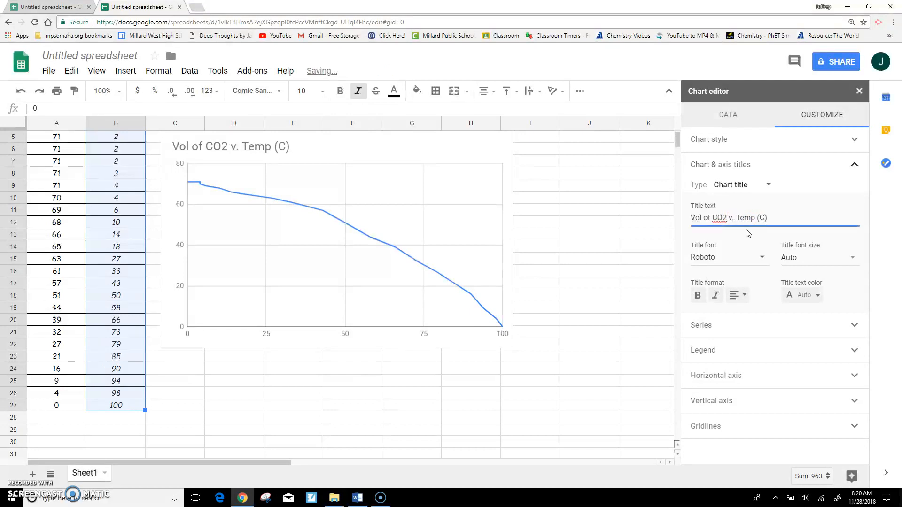
Set the chart's vertical axis title to "Vol of Dissolved CO2"
left_click(752, 185)
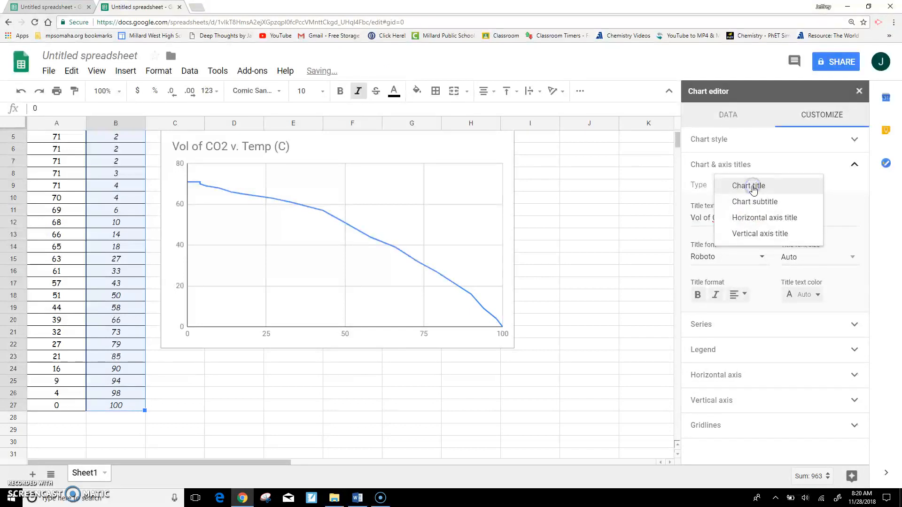
left_click(749, 233)
left_click(713, 217)
type("V")
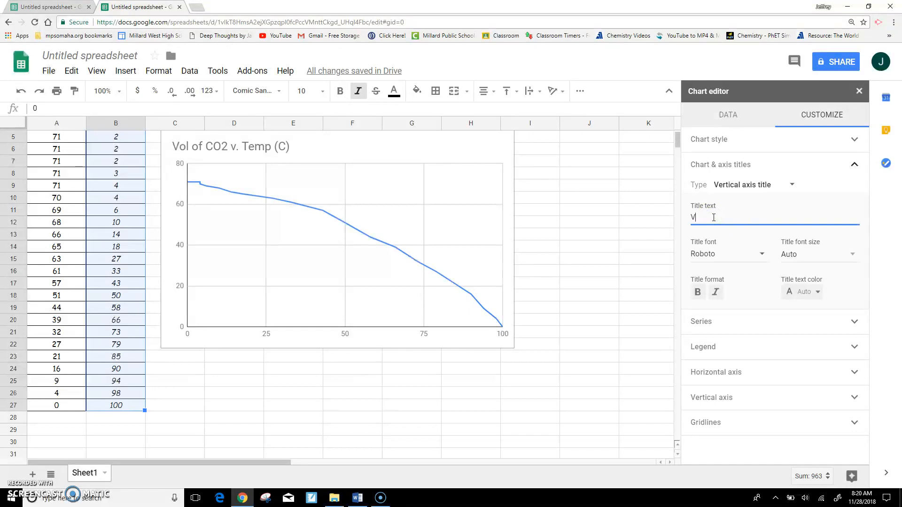
type("ol of Dissolved CO2")
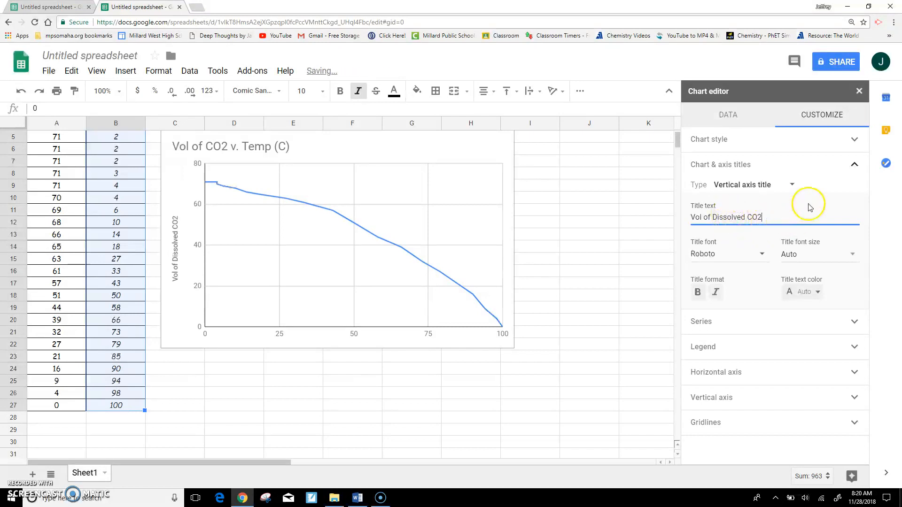
Set the chart's horizontal axis title to "Temp"
left_click(789, 190)
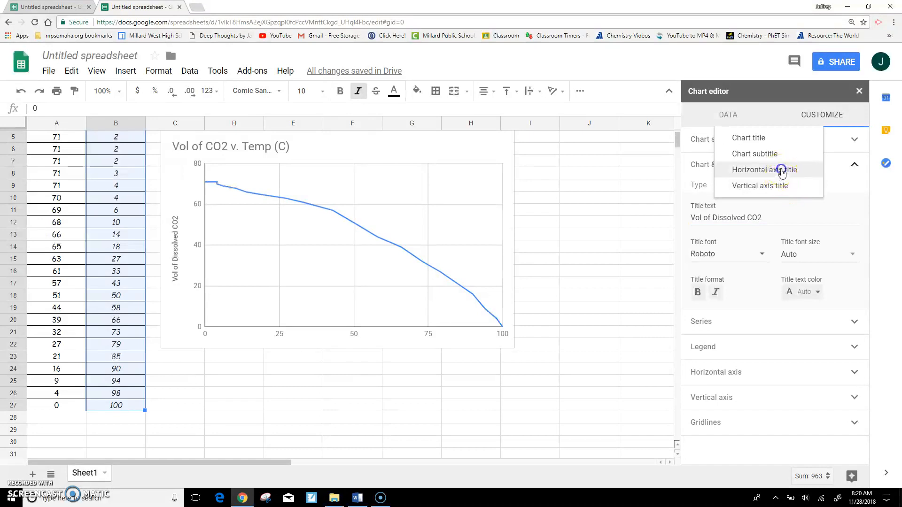
left_click(780, 169)
left_click(745, 217)
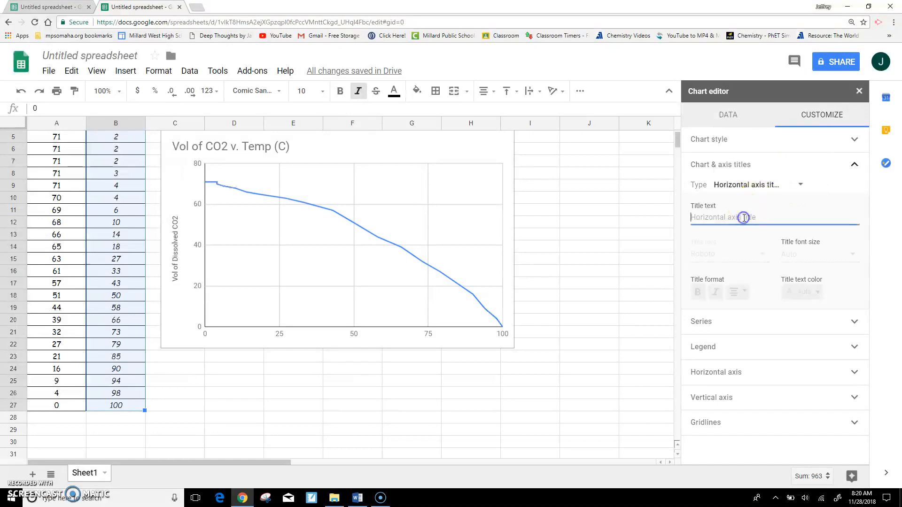
left_click(751, 225)
type("Temp")
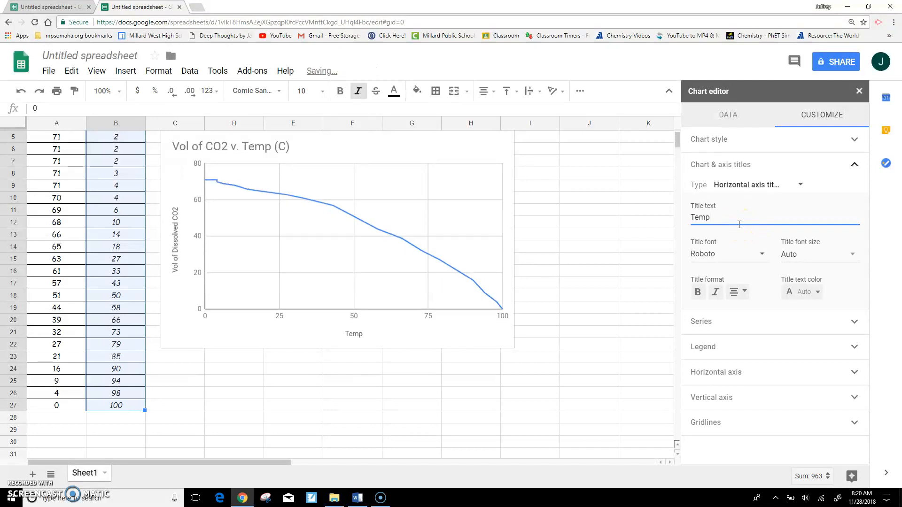